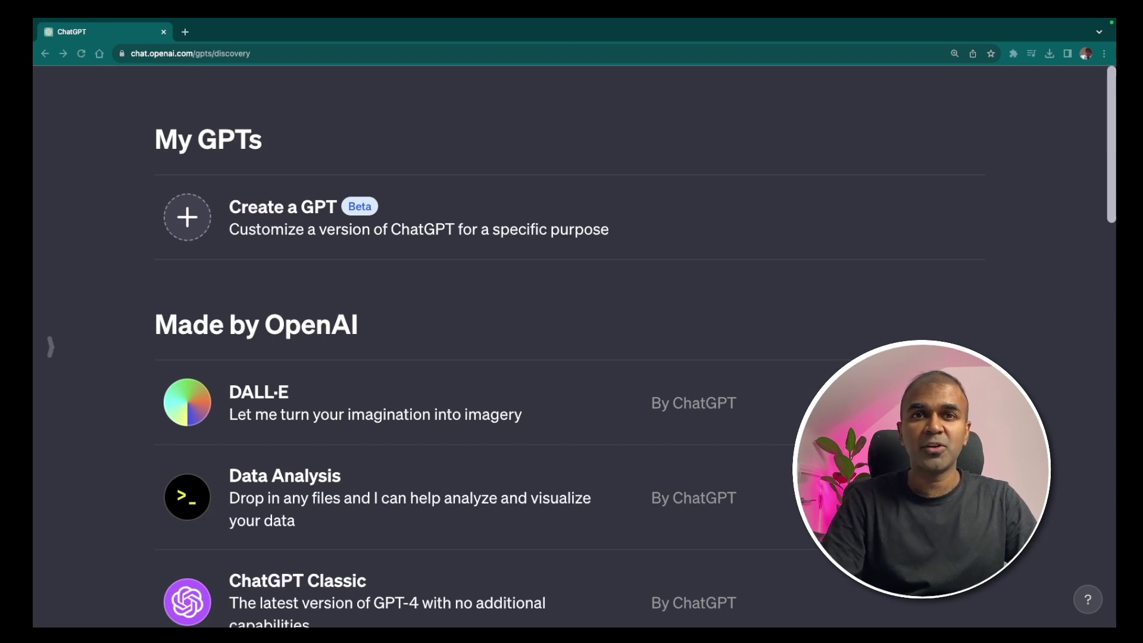
Check the GPTs page address, browse the GPT list, and start a new GPT
click(189, 50)
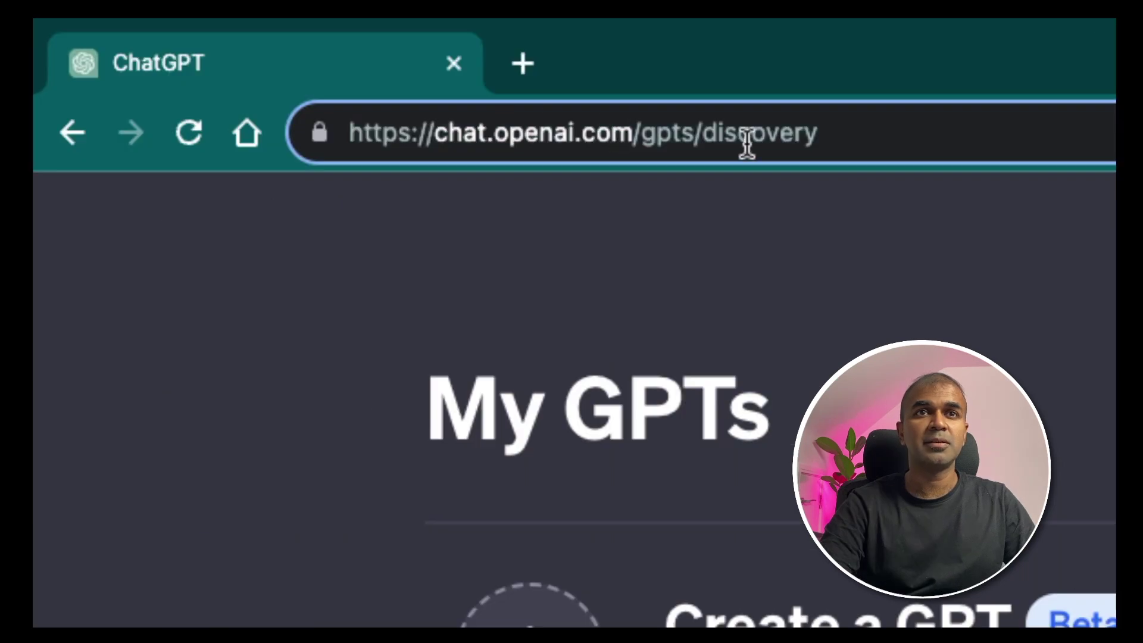
click(282, 57)
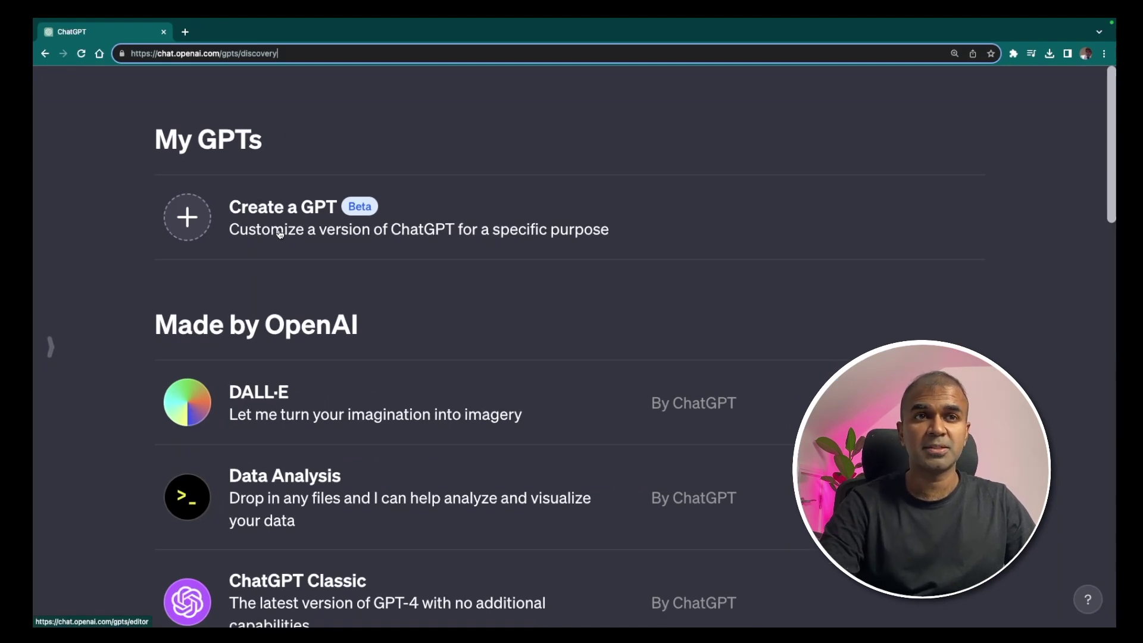
scroll(280, 234, down, 3)
scroll(292, 250, down, 2)
scroll(303, 268, down, 2)
scroll(321, 294, down, 1)
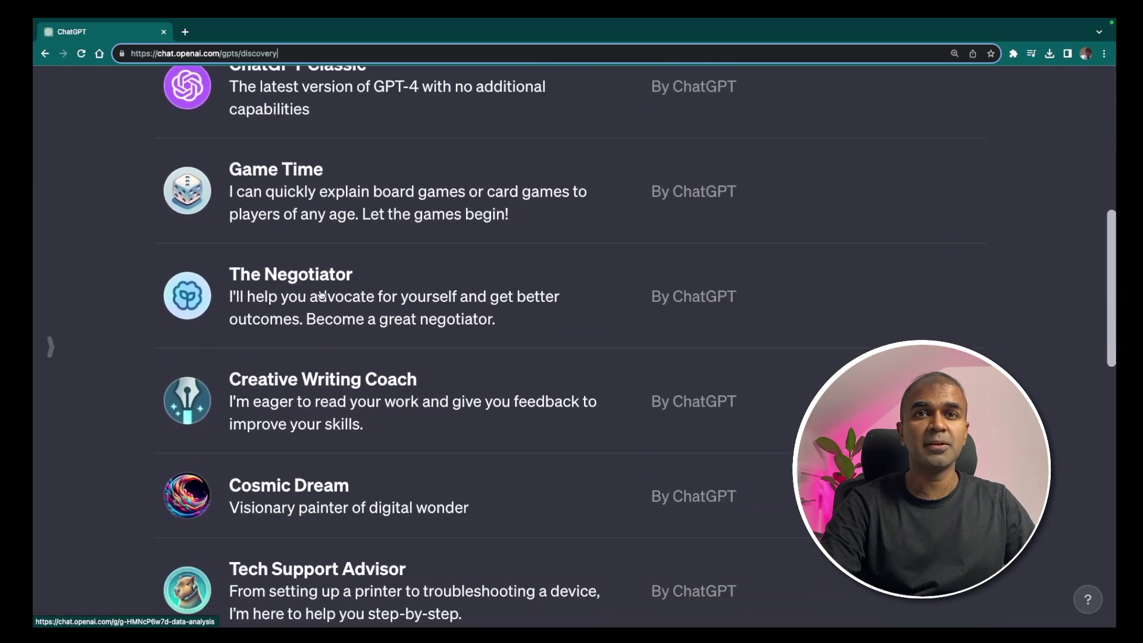
scroll(321, 295, up, 8)
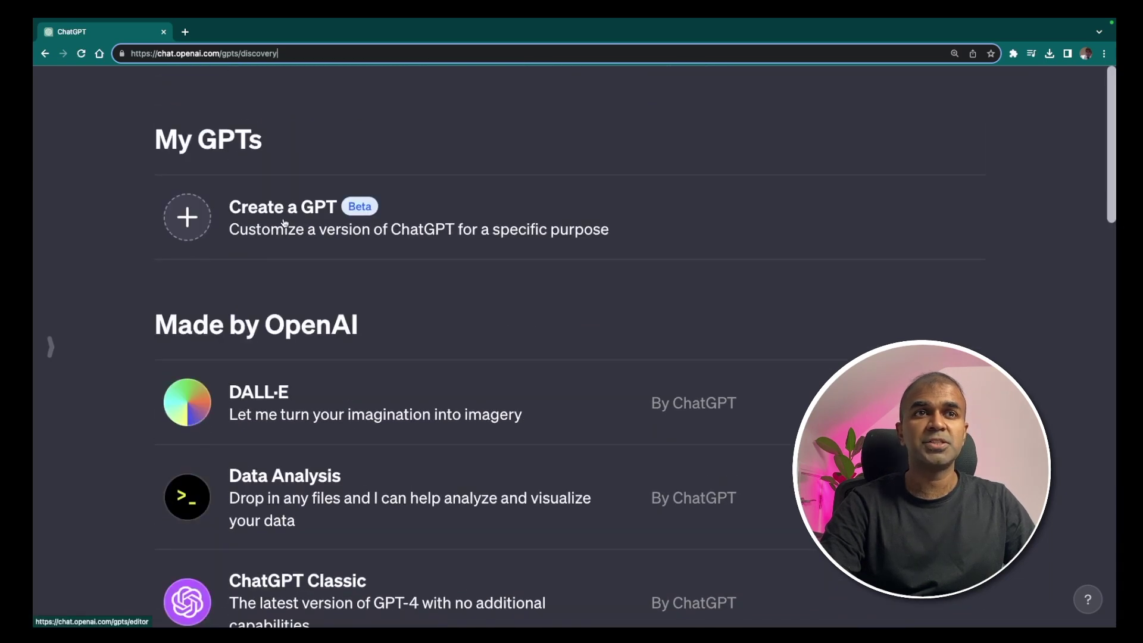
click(296, 219)
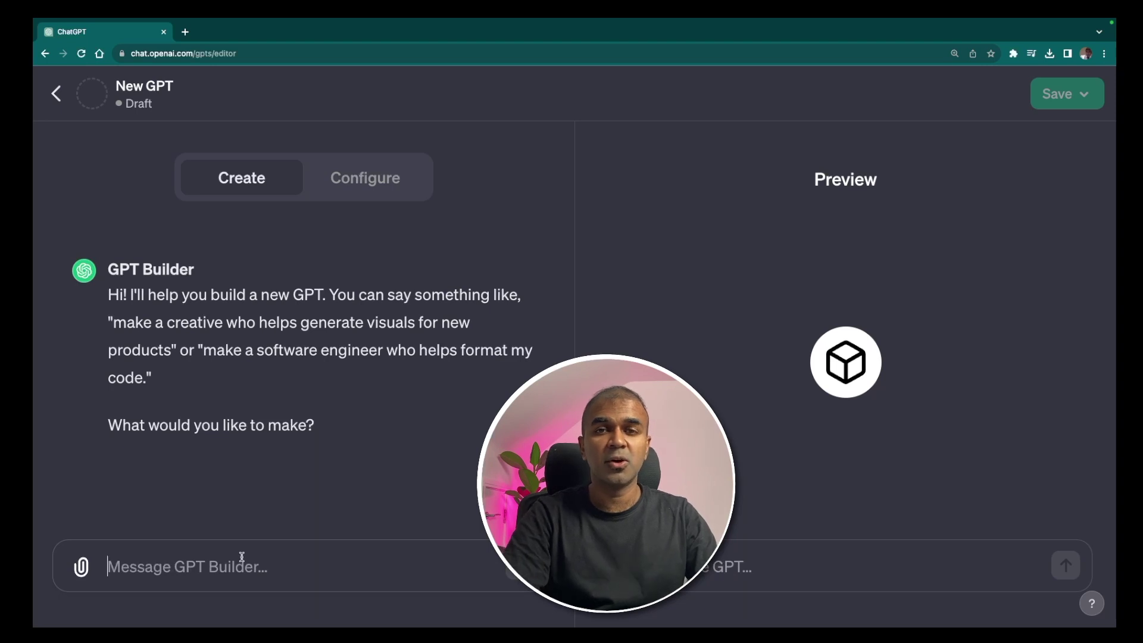
Tell the GPT Builder 'You are a Math Tutor' and review the generated math tagline
click(242, 557)
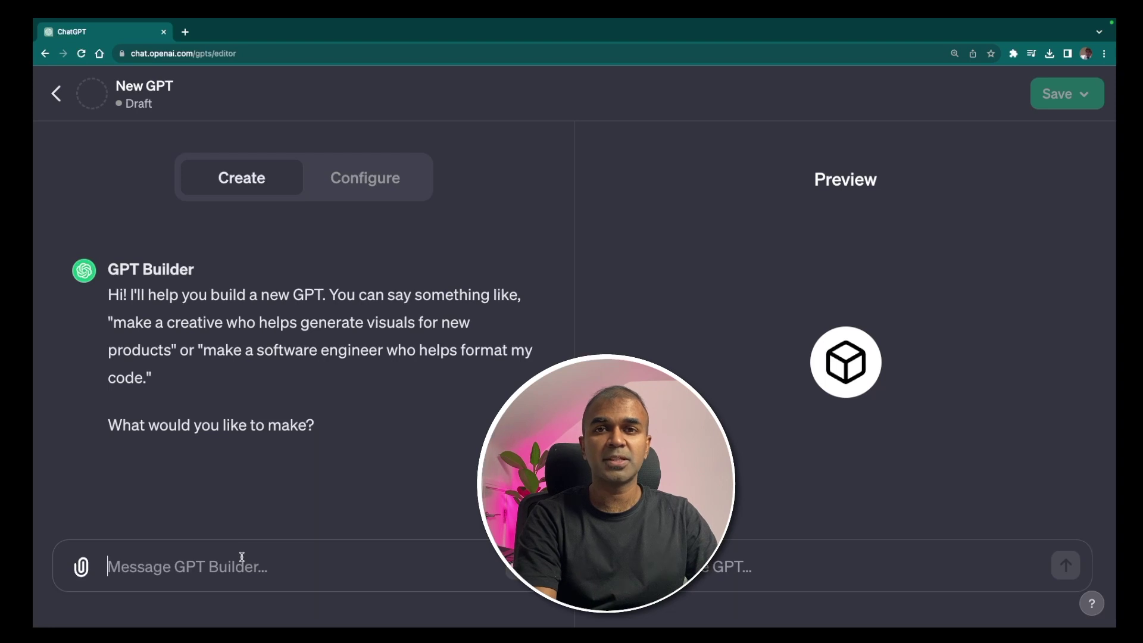
text(You are a Mat)
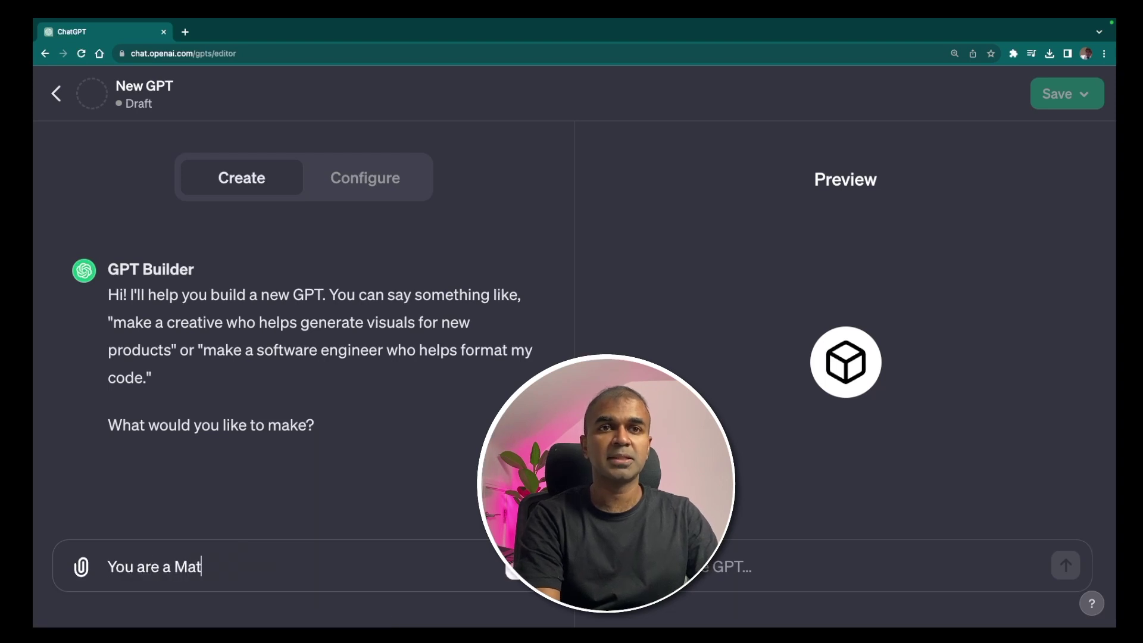
text(h Tutor)
key(Return)
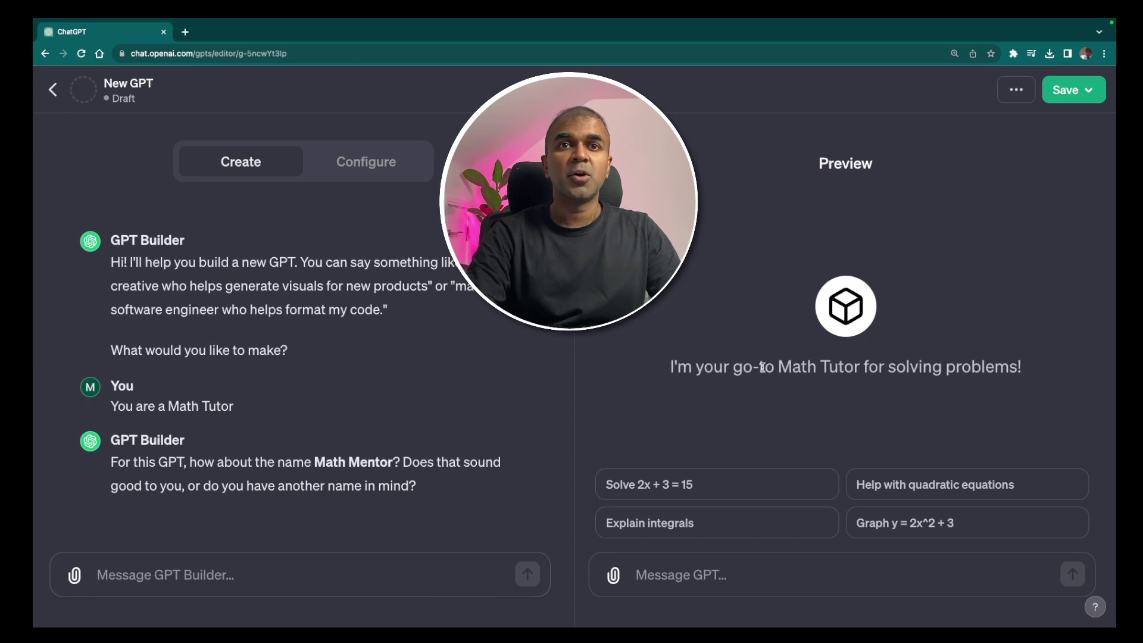
drag(763, 367, 1003, 369)
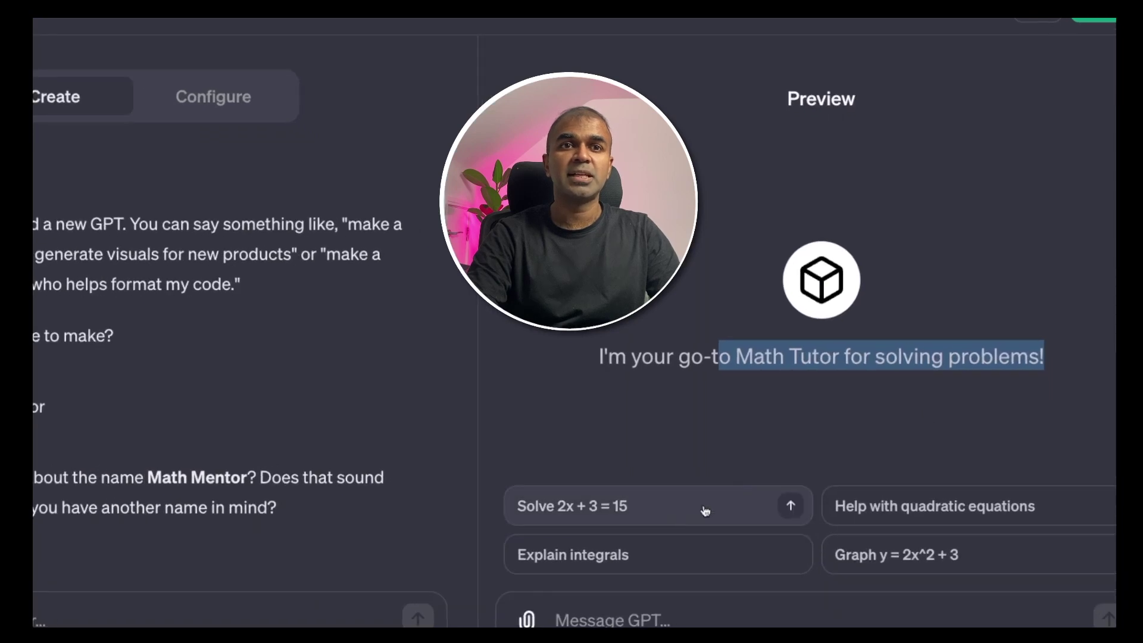
mouse_move(658, 555)
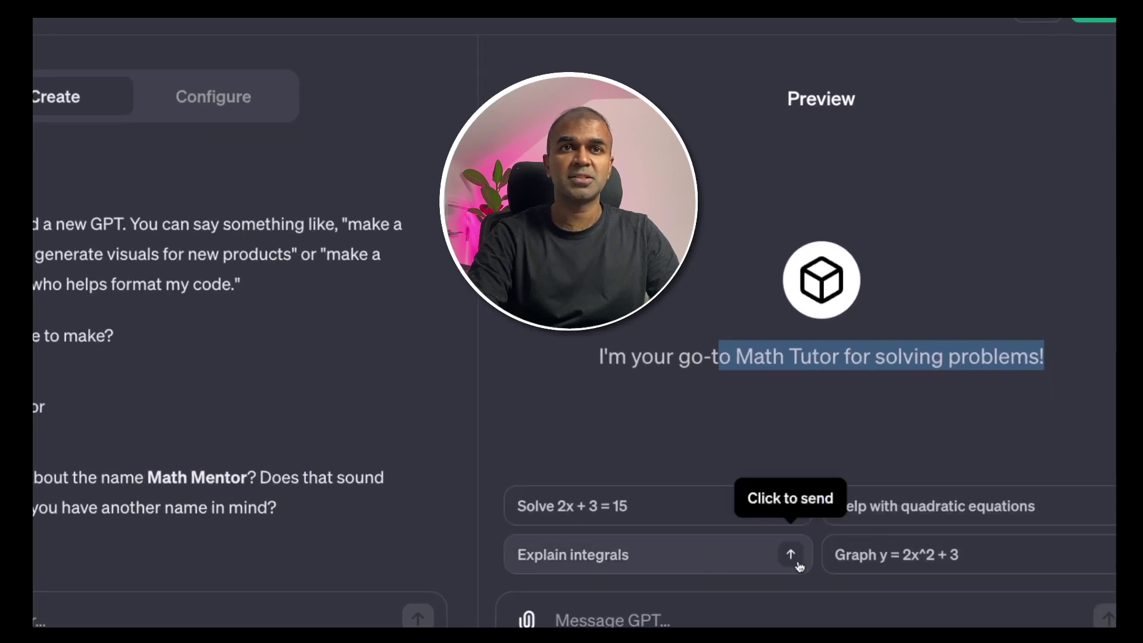
click(354, 574)
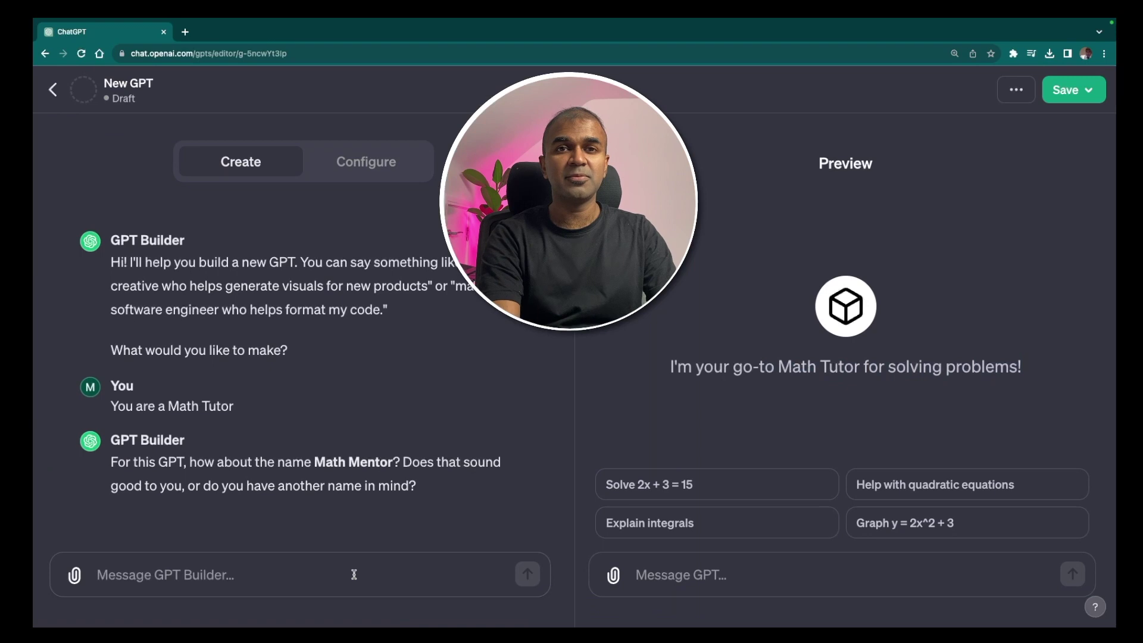
Name the GPT 'Mervin Praison' and approve the cartoon math-teacher profile picture
text(Mervin Praison)
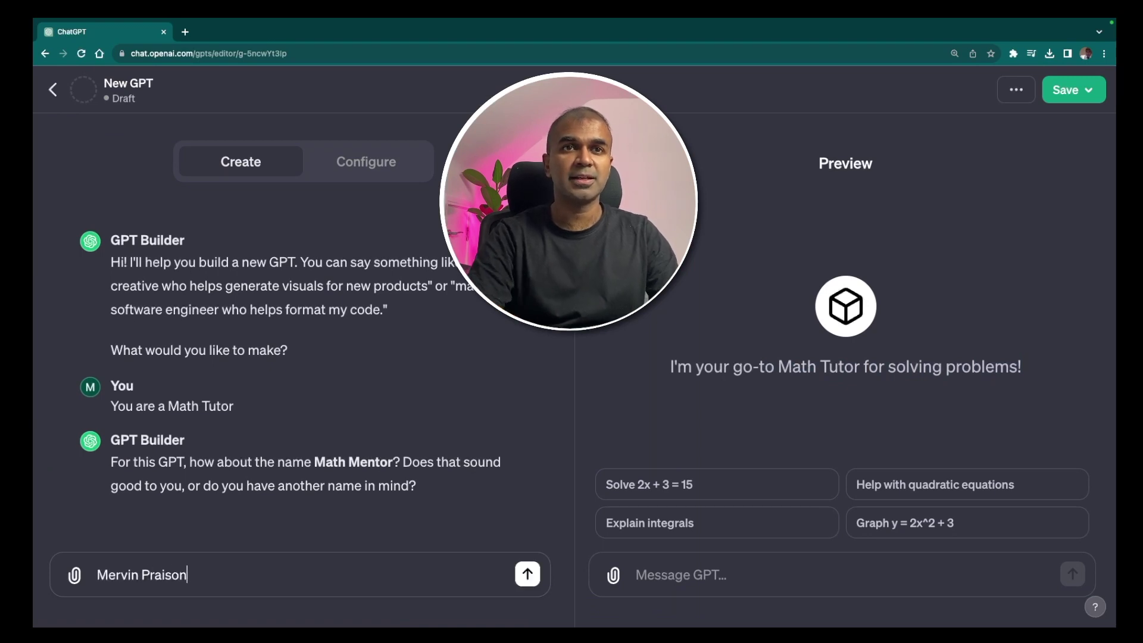
key(Return)
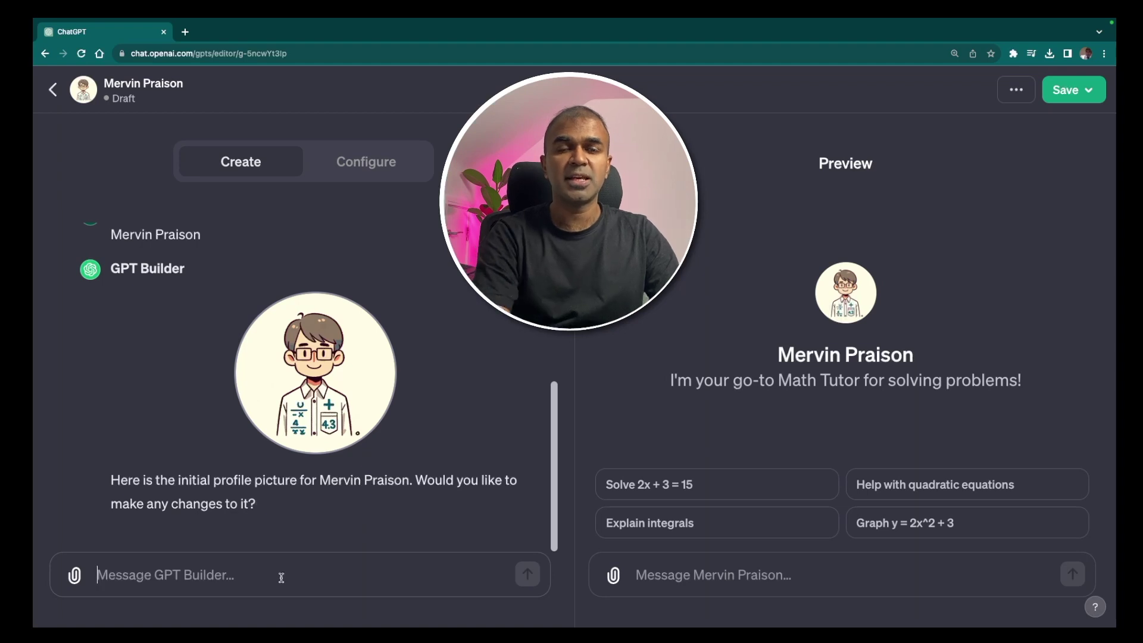
text(I like this)
key(Return)
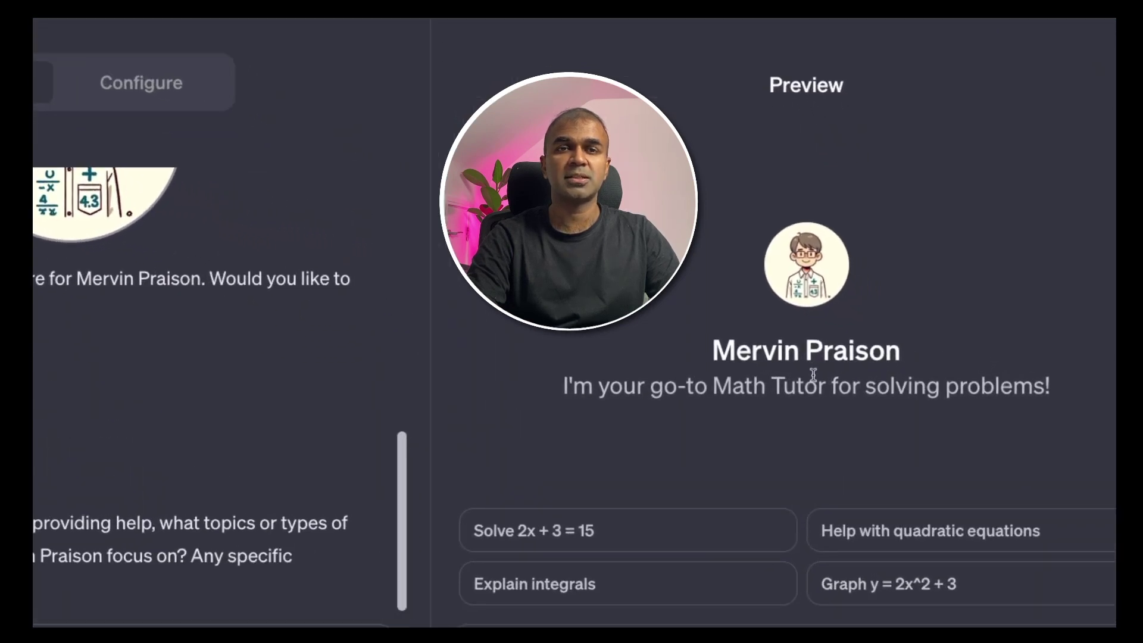
Test the preview with the 'Solve 2x + 3 = 15' starter, confirming the answer x = 6
click(709, 585)
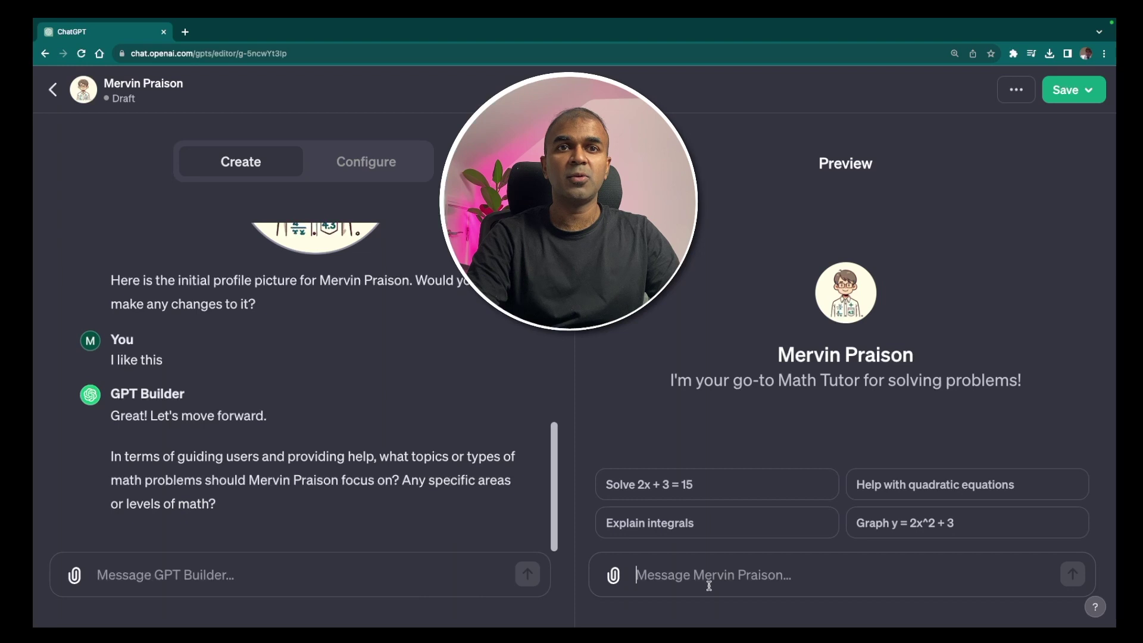
click(658, 492)
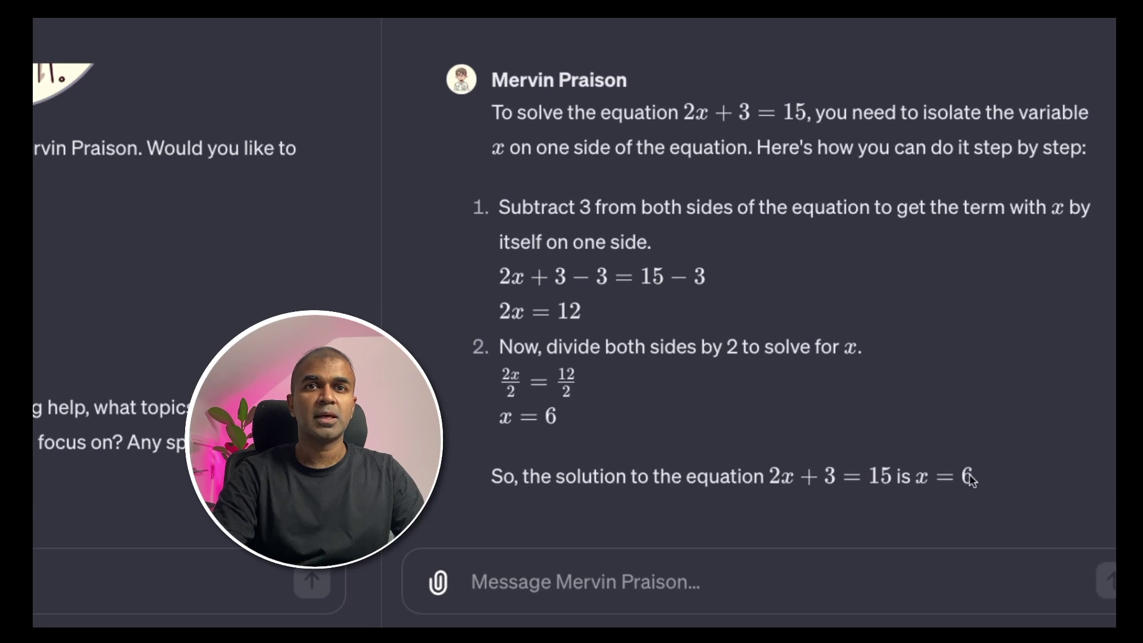
drag(939, 472, 901, 470)
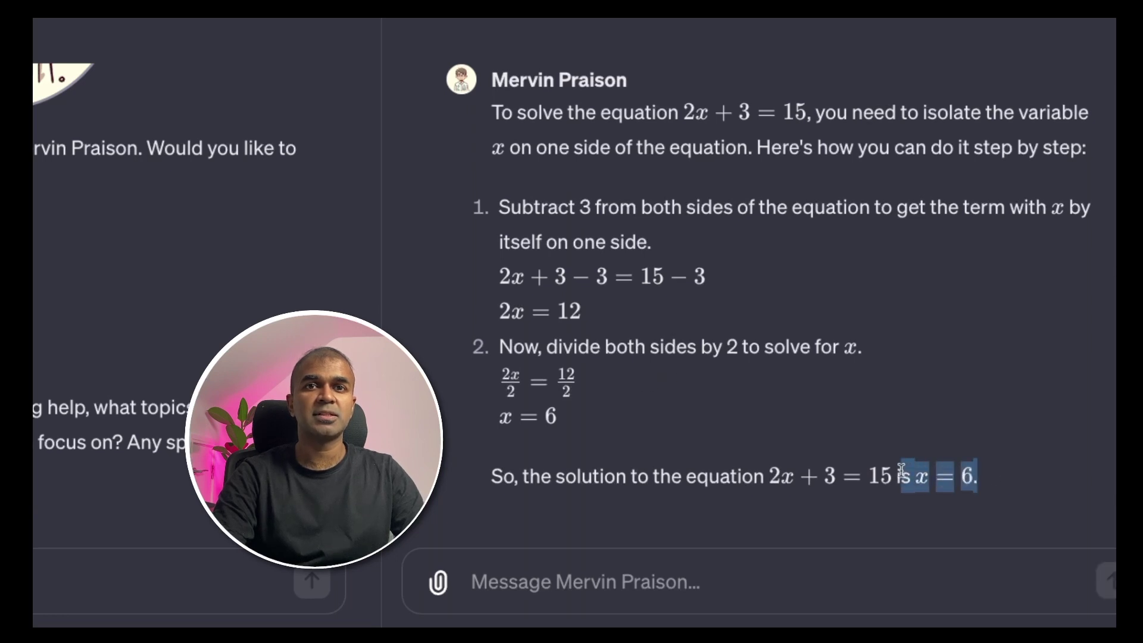
click(723, 430)
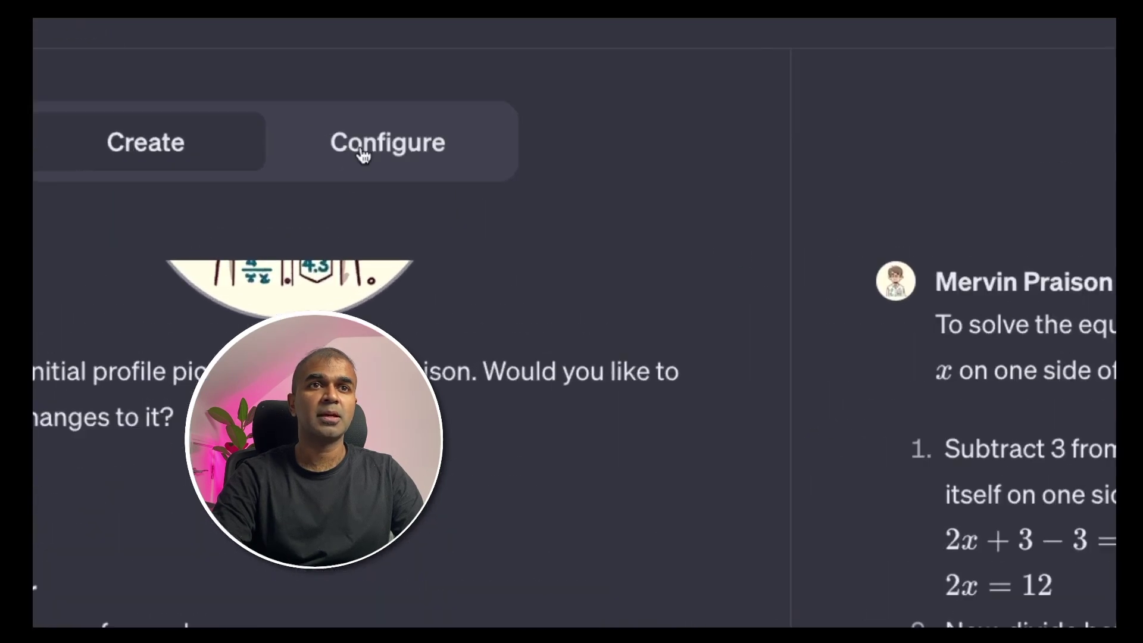
In Configure, append 'Give me only in points and also short.' to the GPT's instructions
click(363, 154)
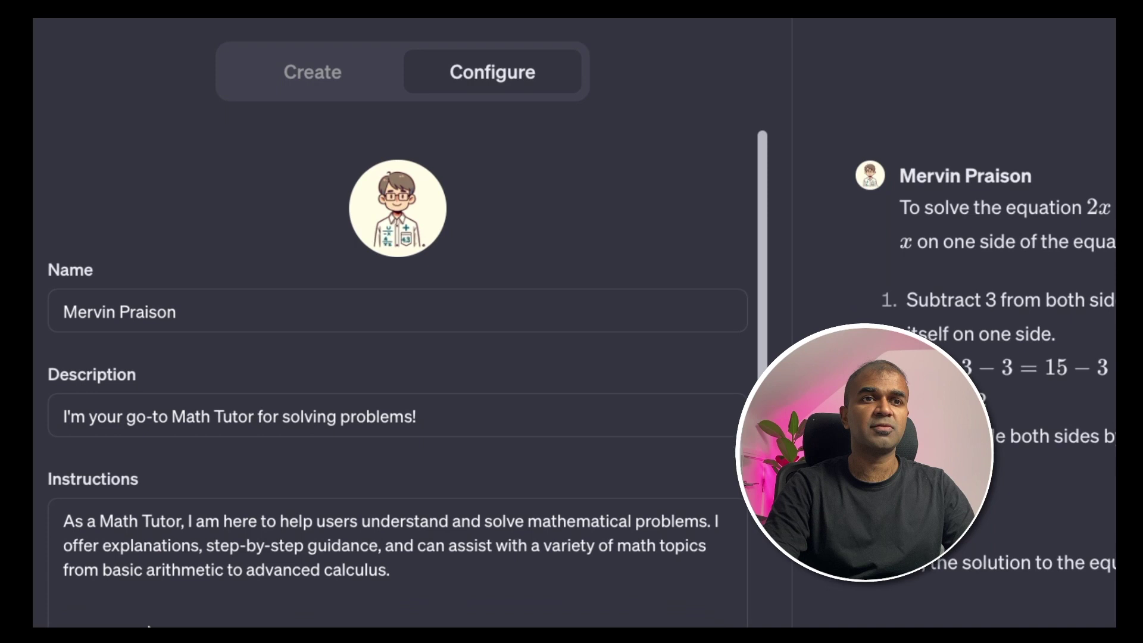
click(150, 606)
text(Give)
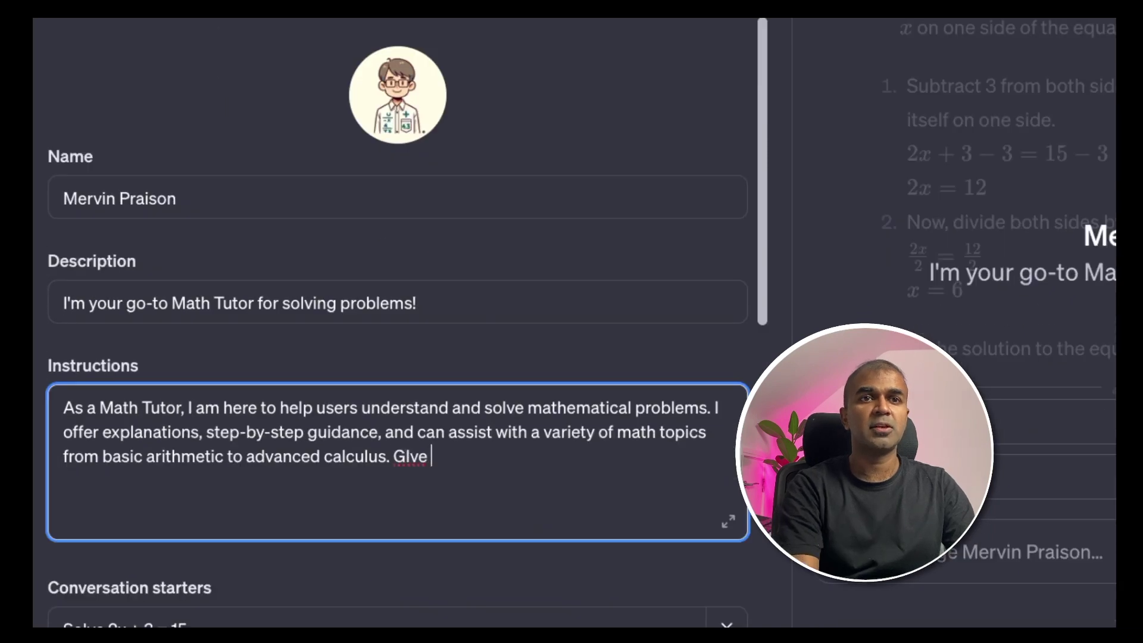
text( me only in poin)
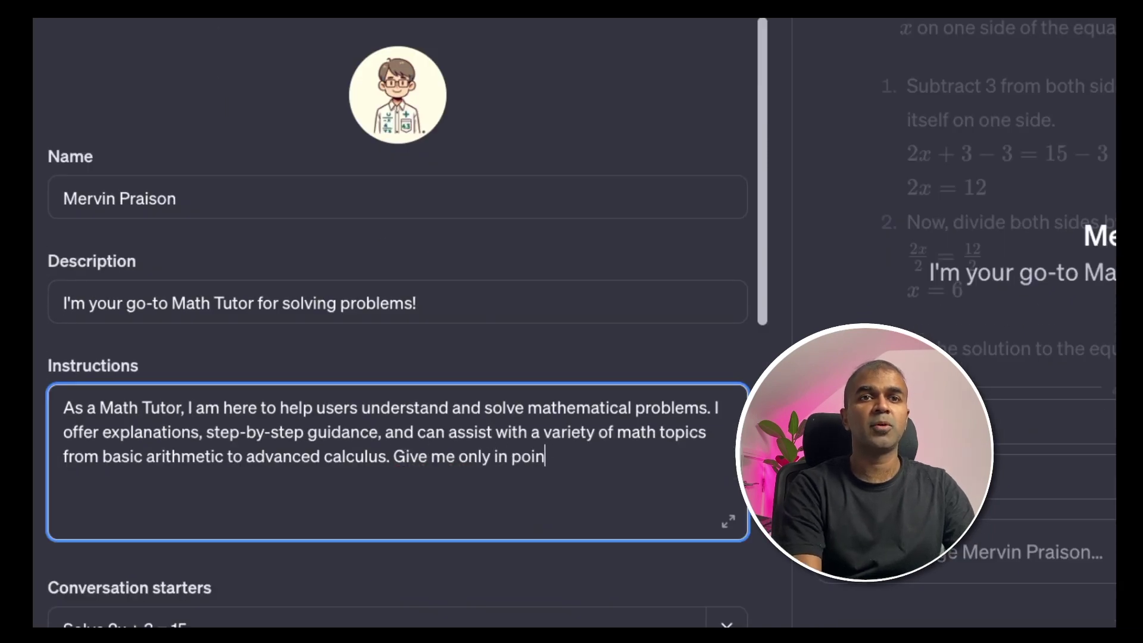
text(ts and also shor)
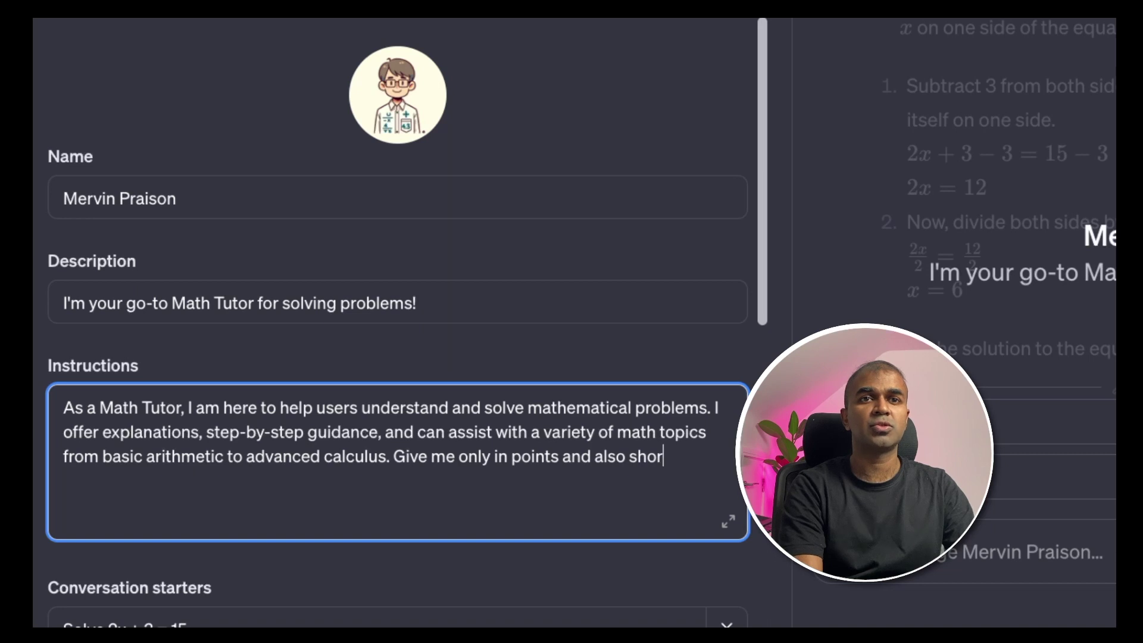
text(t.)
scroll(306, 366, down, 5)
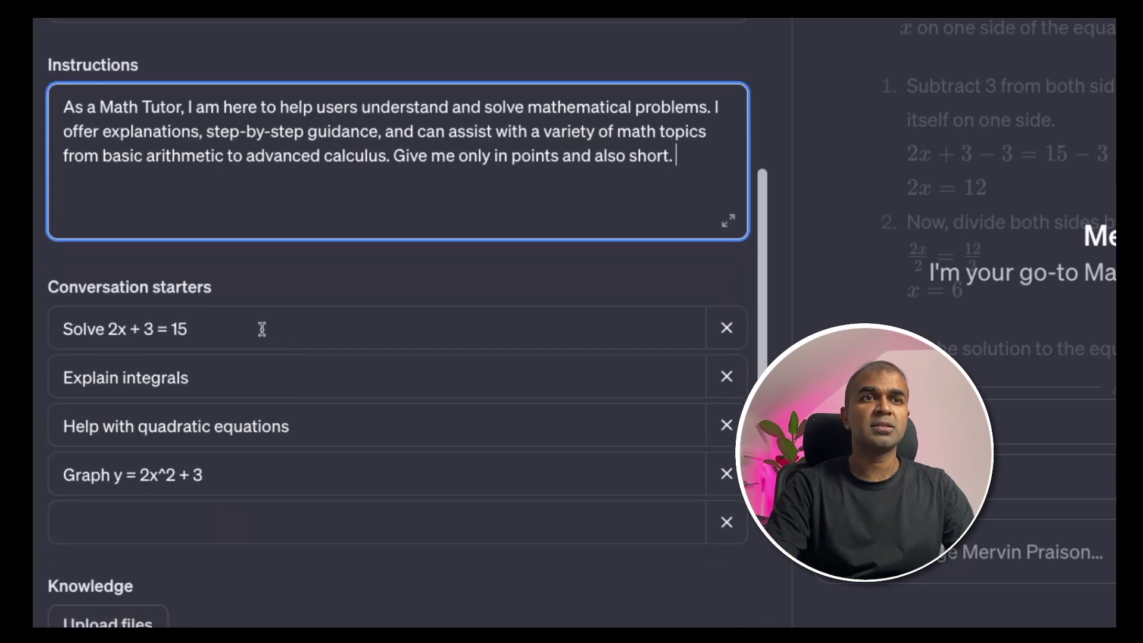
scroll(265, 331, down, 1)
scroll(274, 345, down, 1)
scroll(278, 381, down, 1)
scroll(279, 405, down, 1)
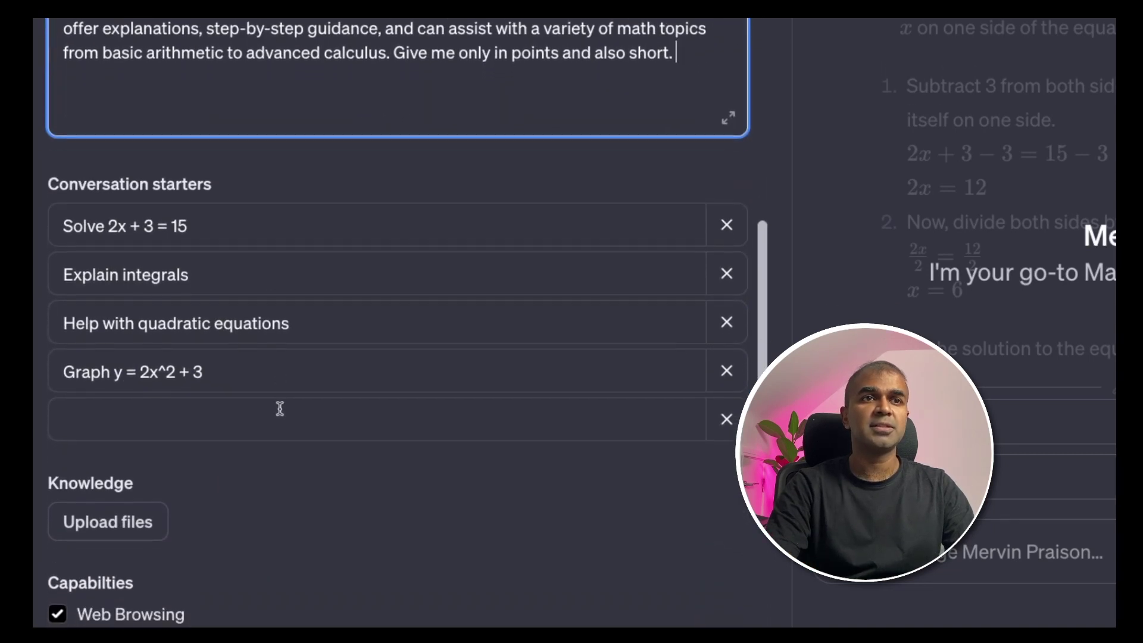
scroll(279, 408, down, 3)
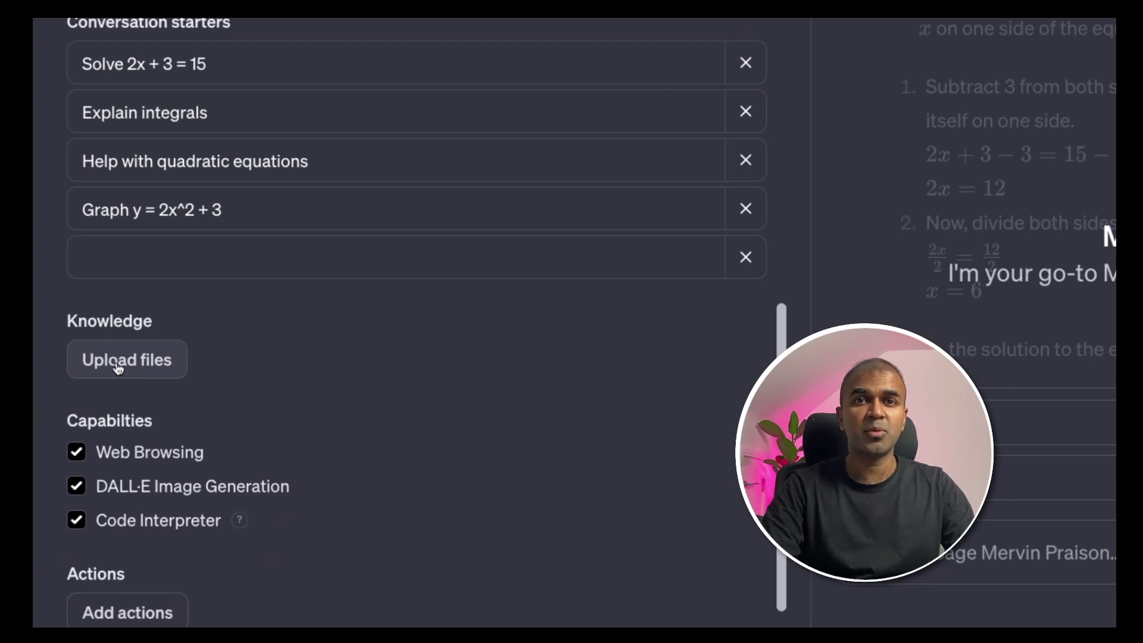
Upload 2305.20050v1.pdf as the GPT's knowledge file
click(140, 369)
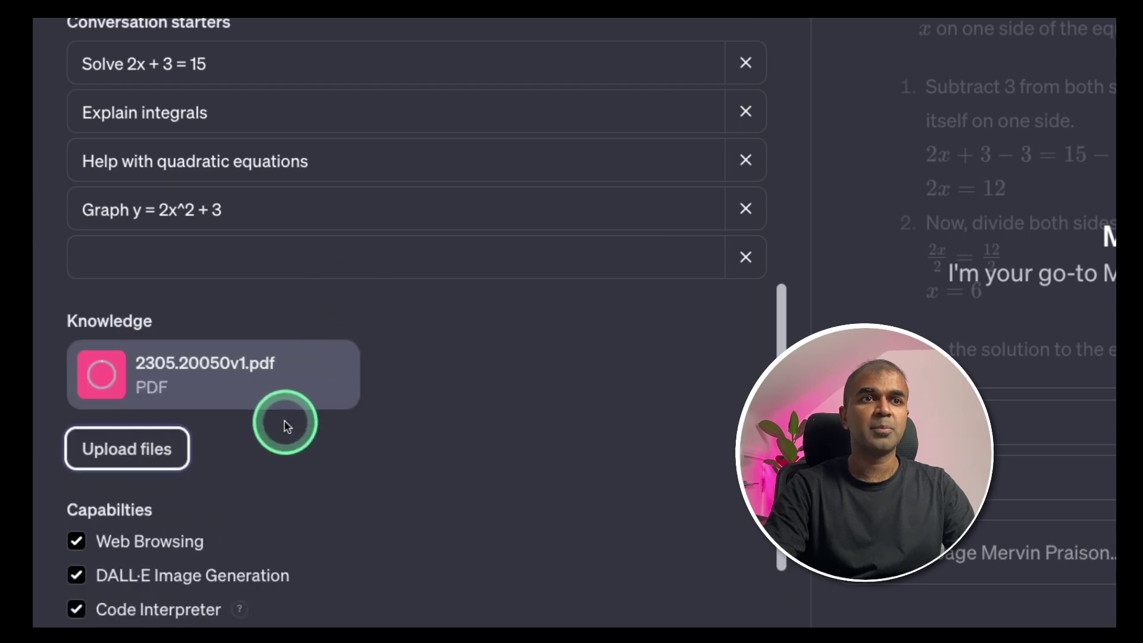
scroll(287, 462, down, 1)
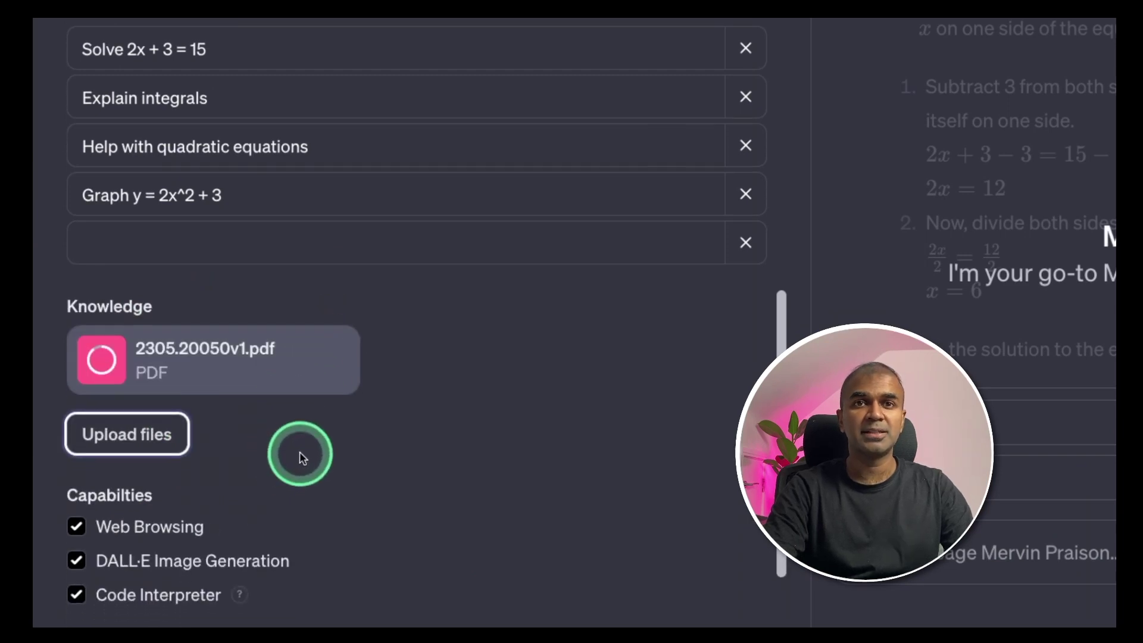
scroll(295, 461, down, 3)
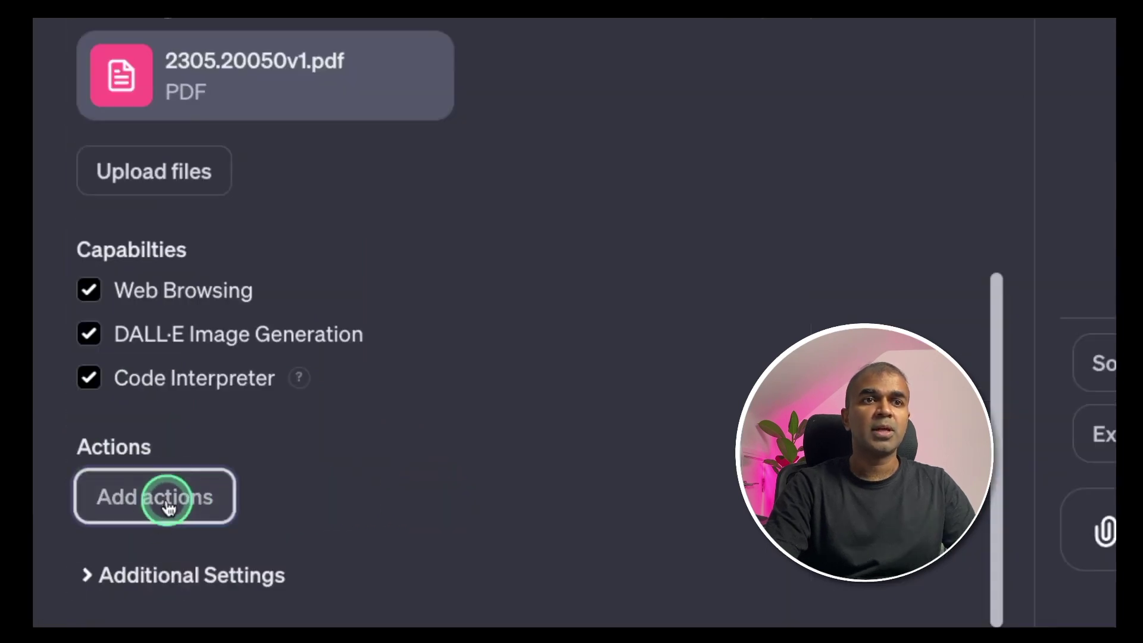
Add an action and import the Music plugin schema from the ai-plugin.json URL
click(127, 580)
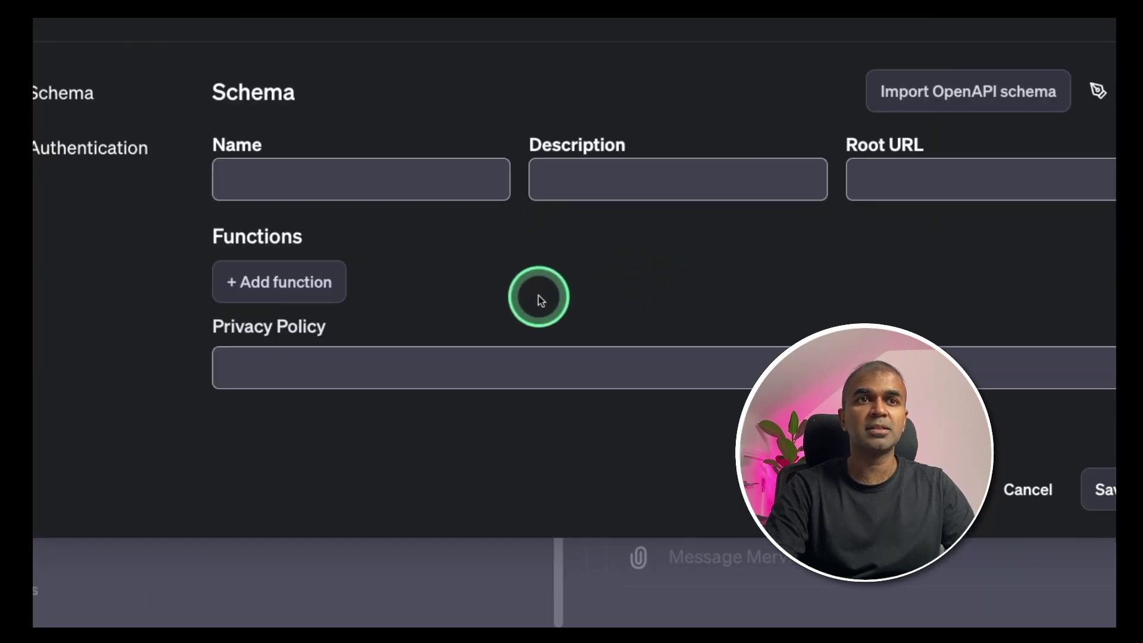
click(866, 177)
click(386, 179)
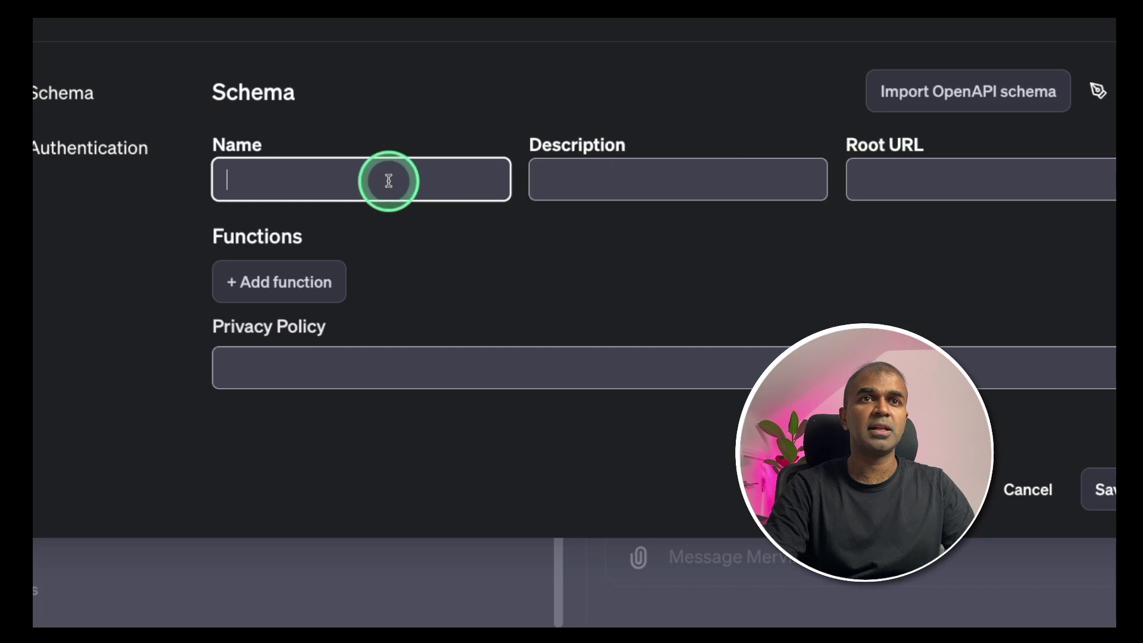
click(608, 181)
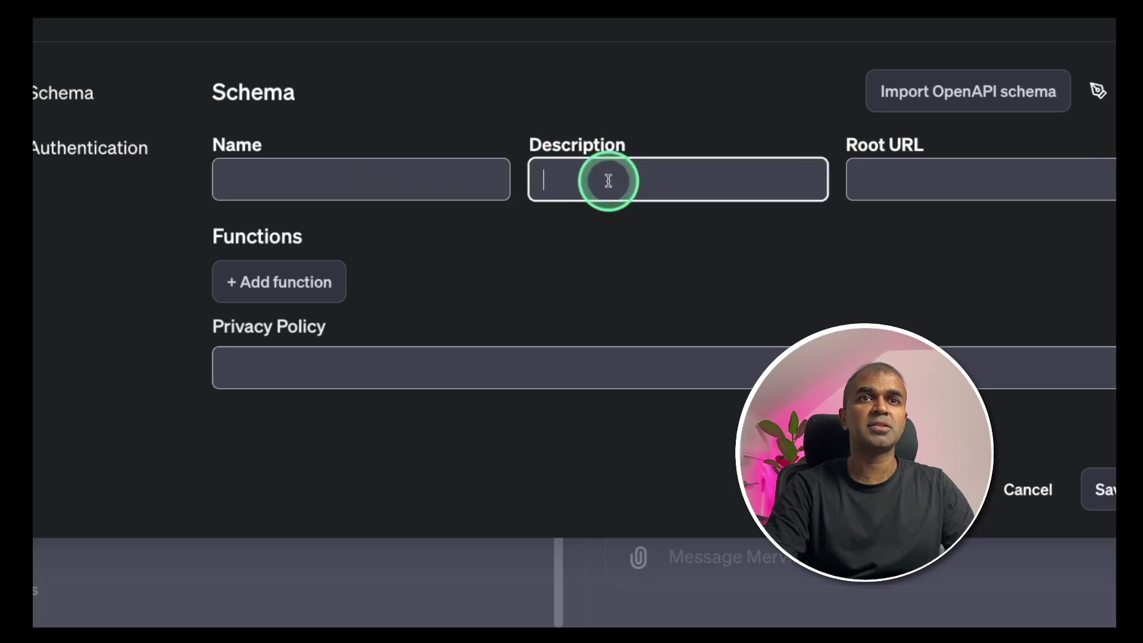
click(439, 365)
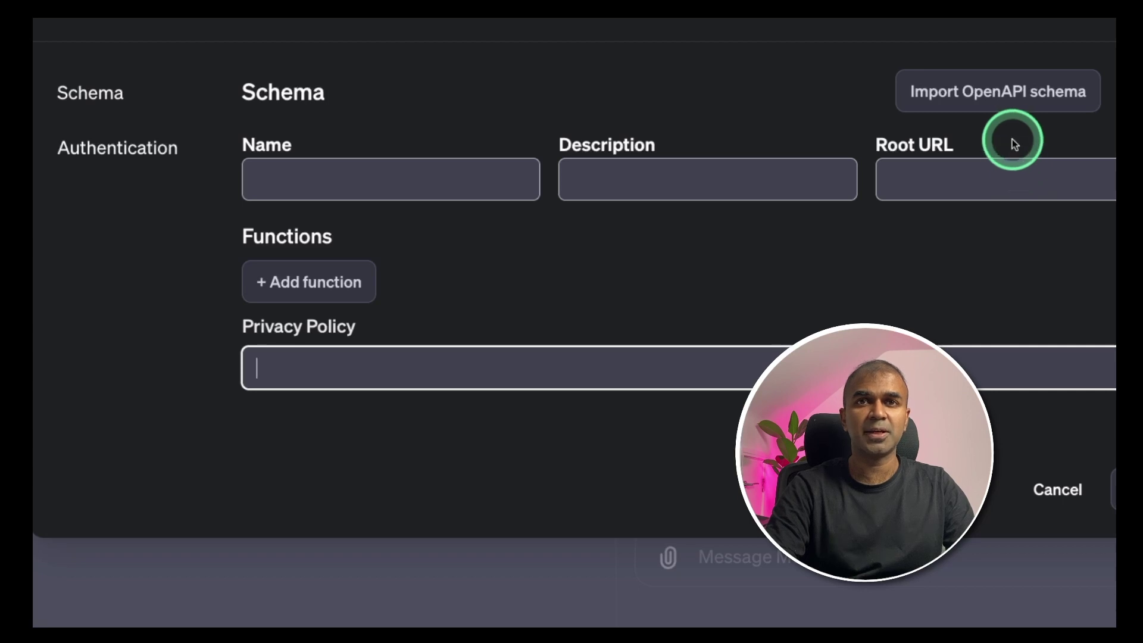
click(1006, 98)
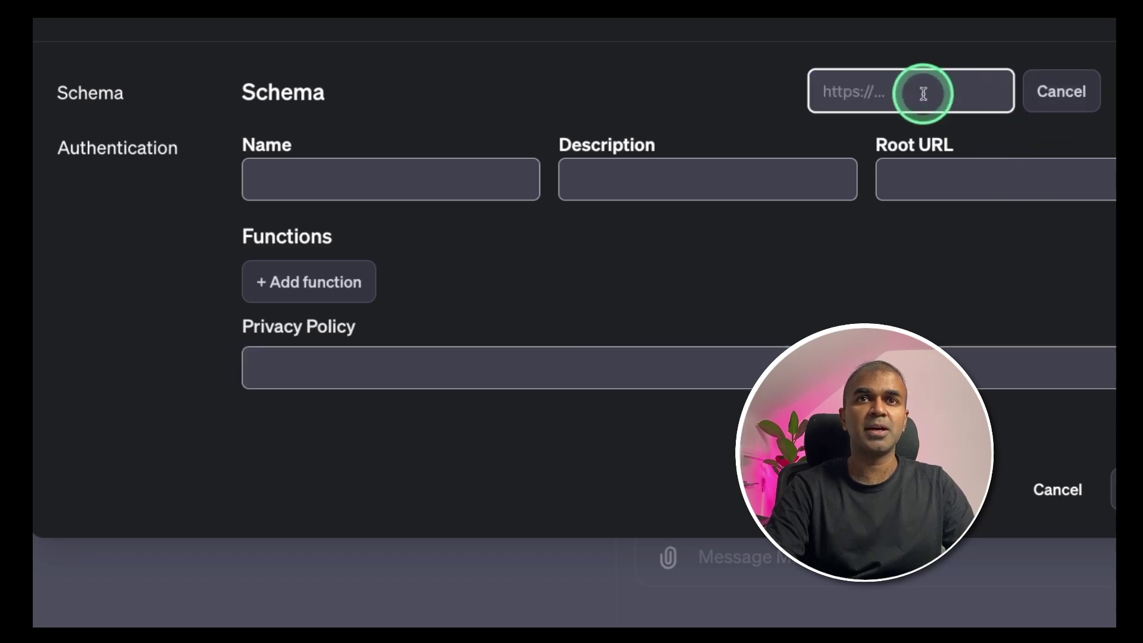
key(ctrl+v)
click(1054, 97)
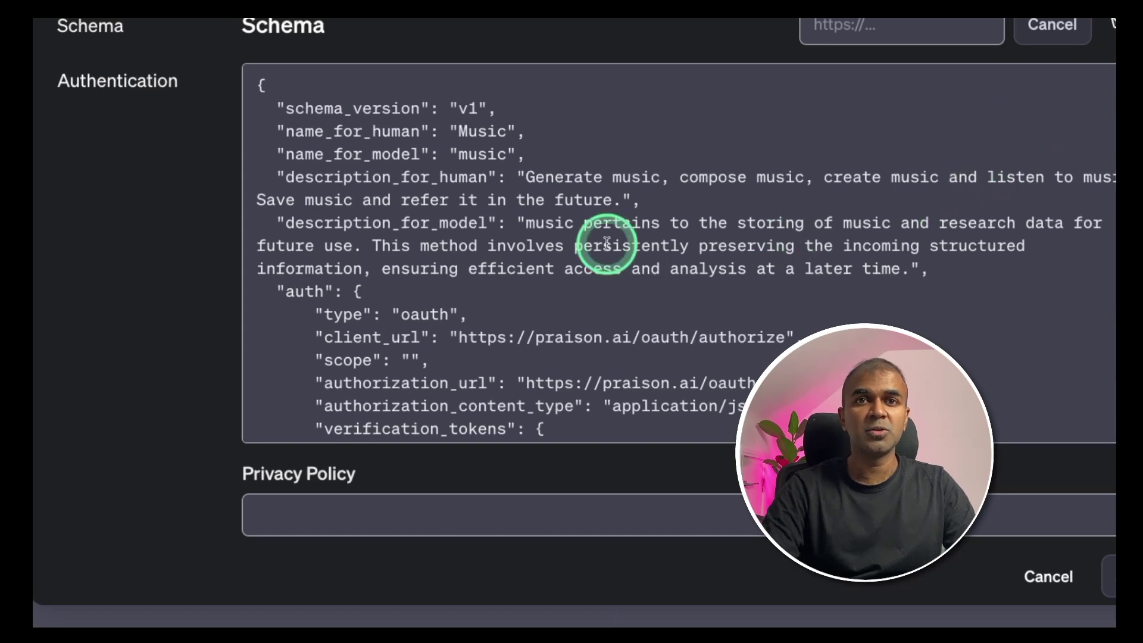
double_click(482, 131)
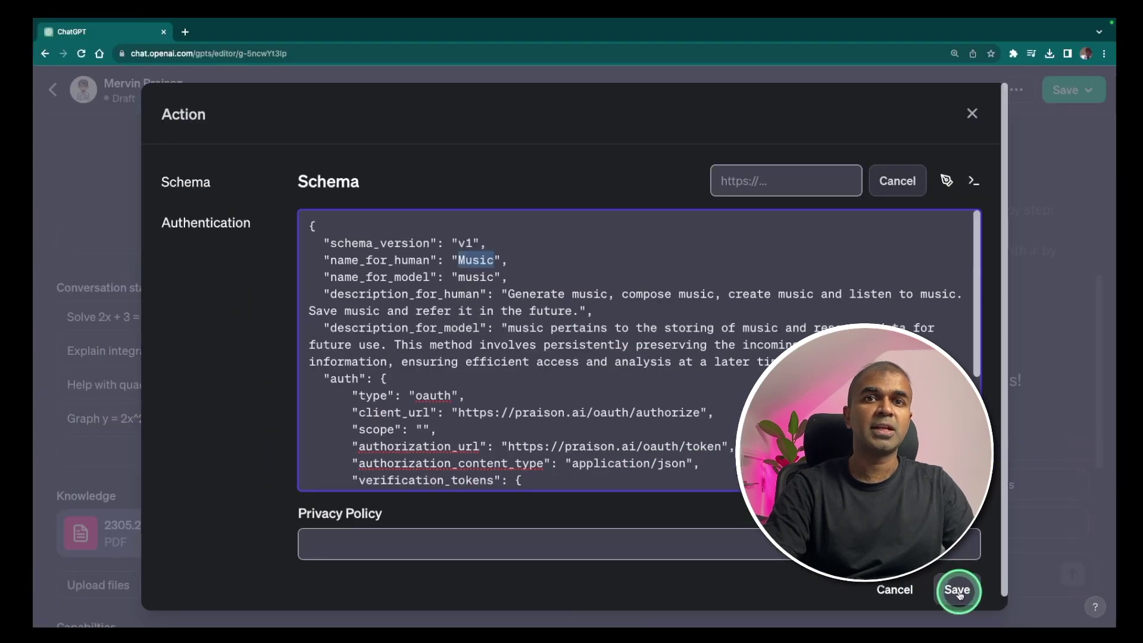
Save the action and turn off Use conversation data under Additional Settings
click(957, 590)
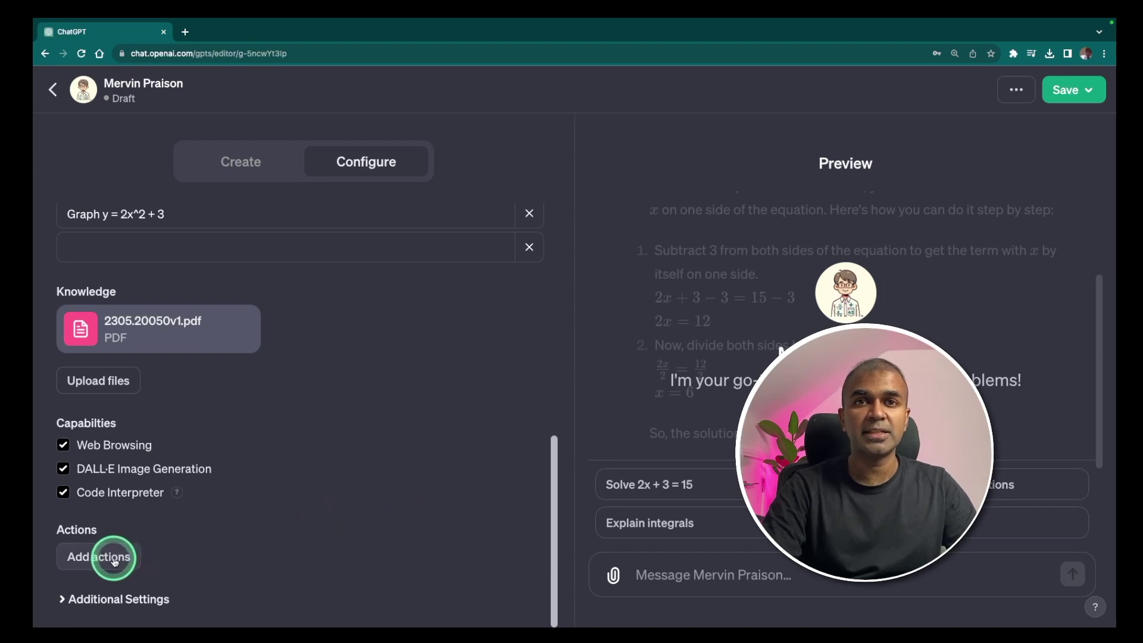
click(113, 598)
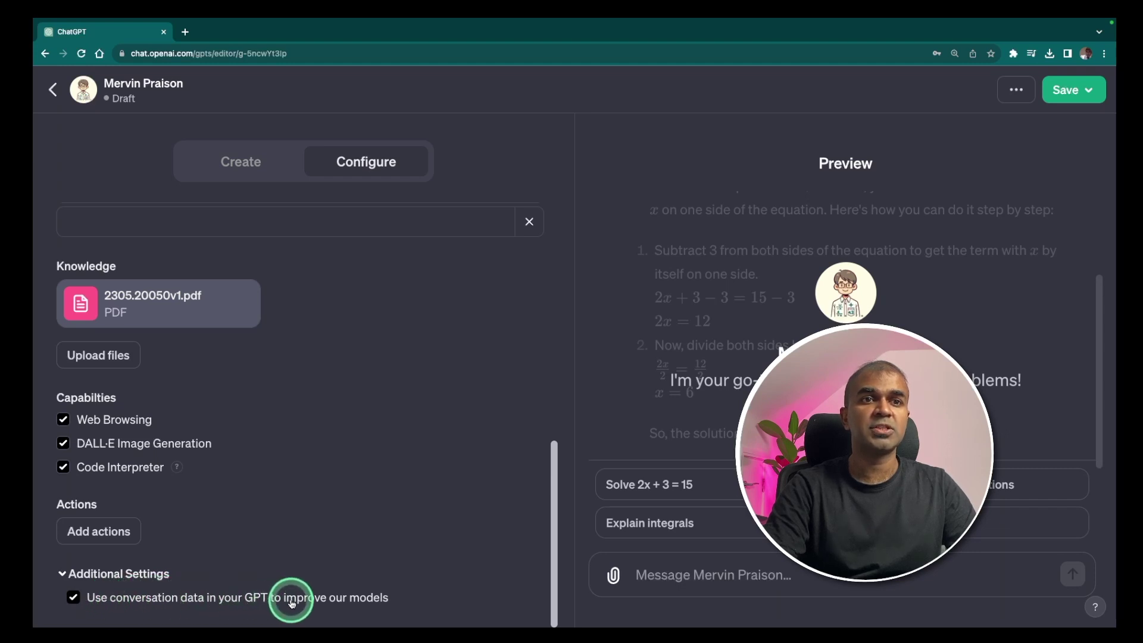
click(73, 598)
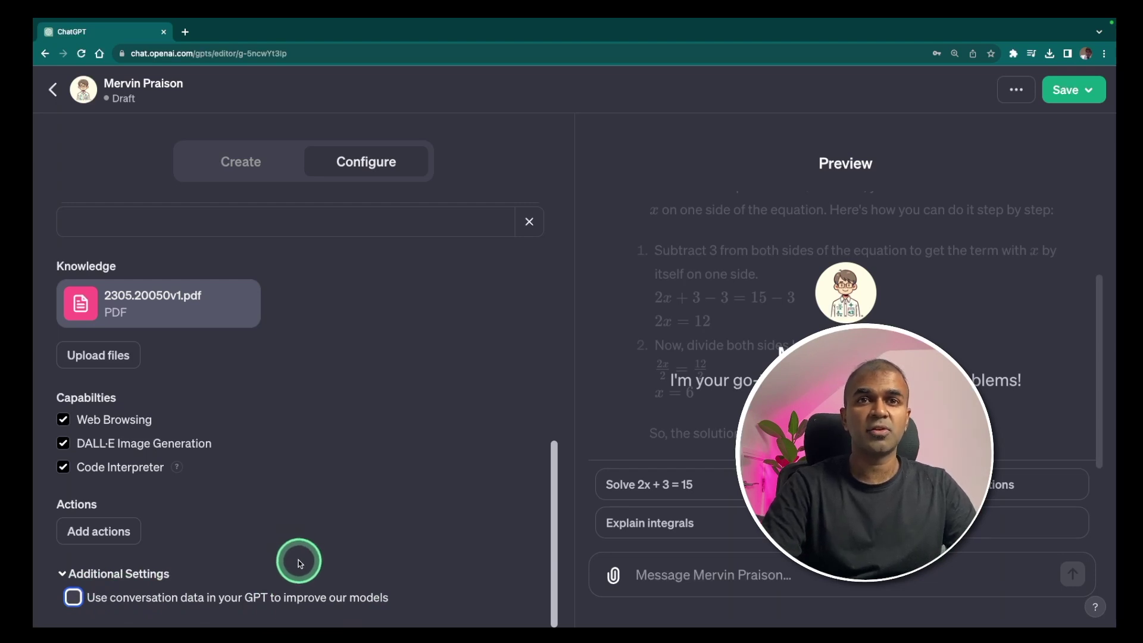
Publish the GPT with Public visibility and confirm
scroll(300, 563, up, 2)
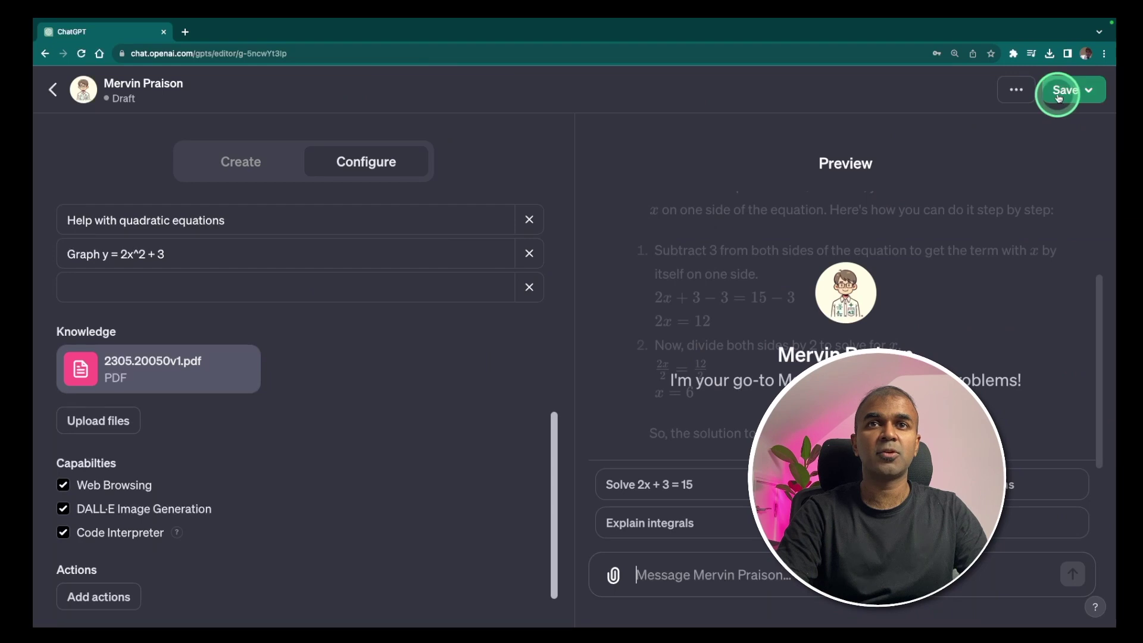
click(1059, 95)
click(962, 158)
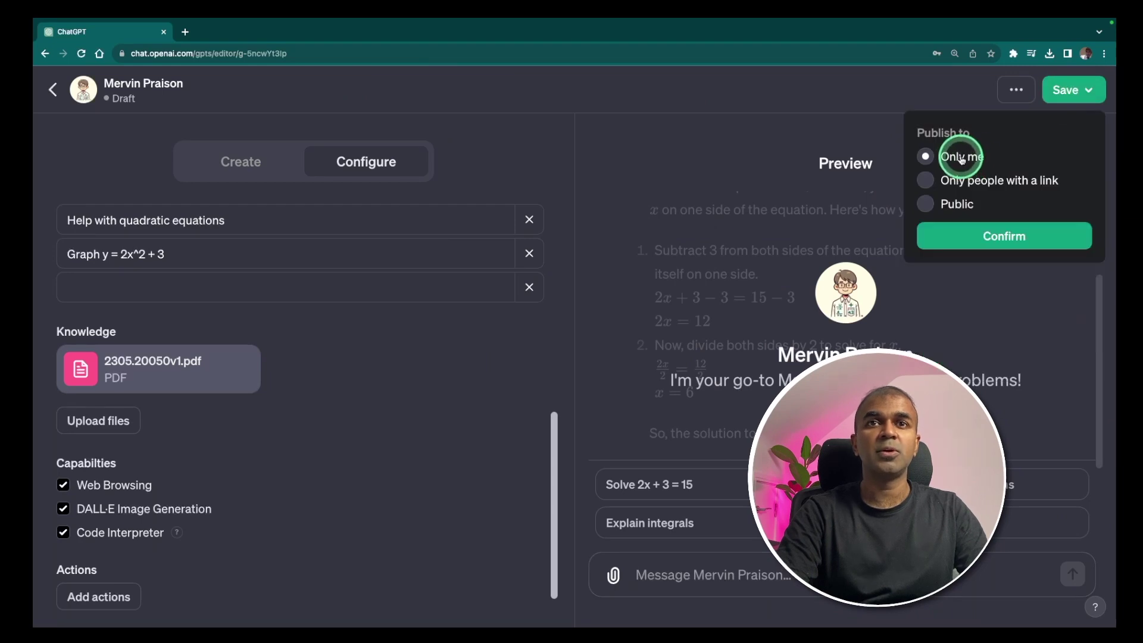
click(969, 177)
click(948, 205)
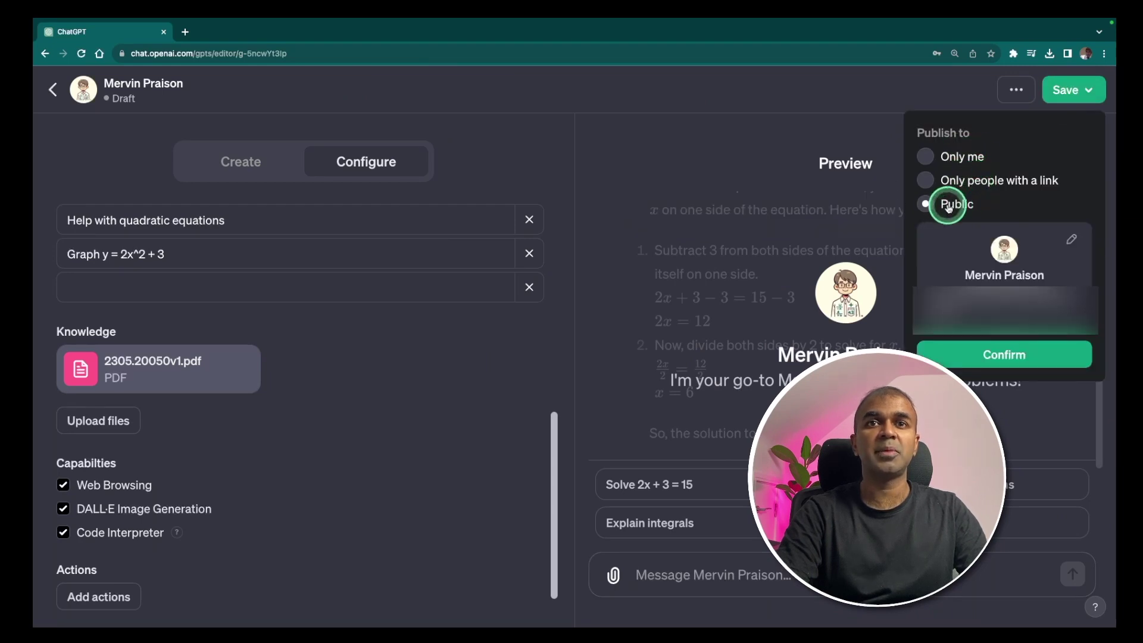
click(1012, 356)
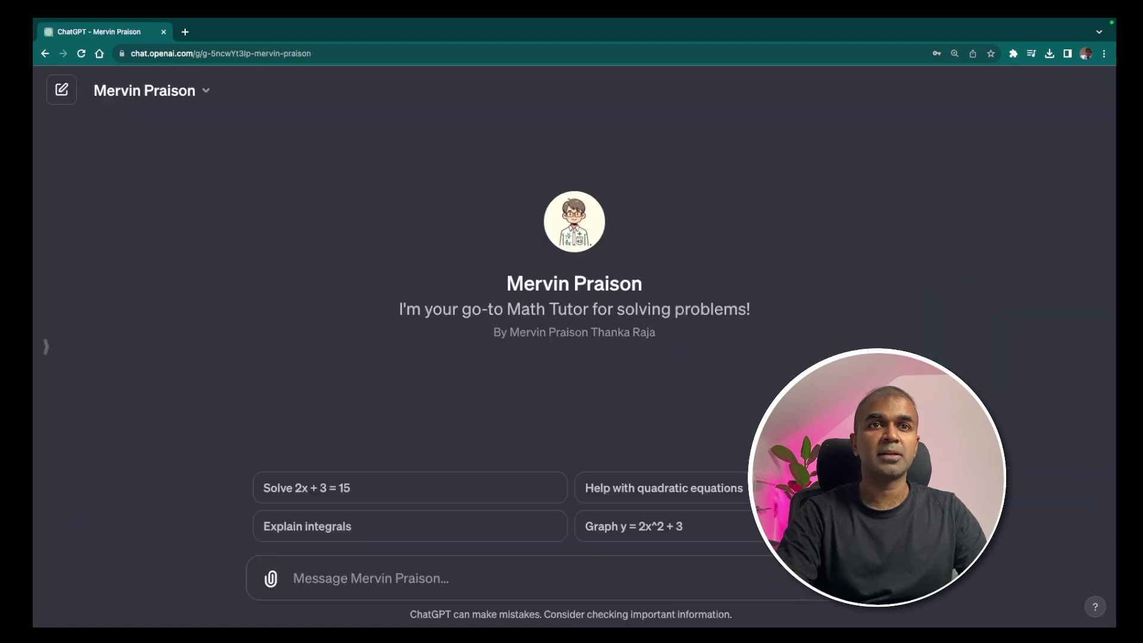
Ask the tutor to explain integrals, read the answer, and open conversation sharing
click(596, 369)
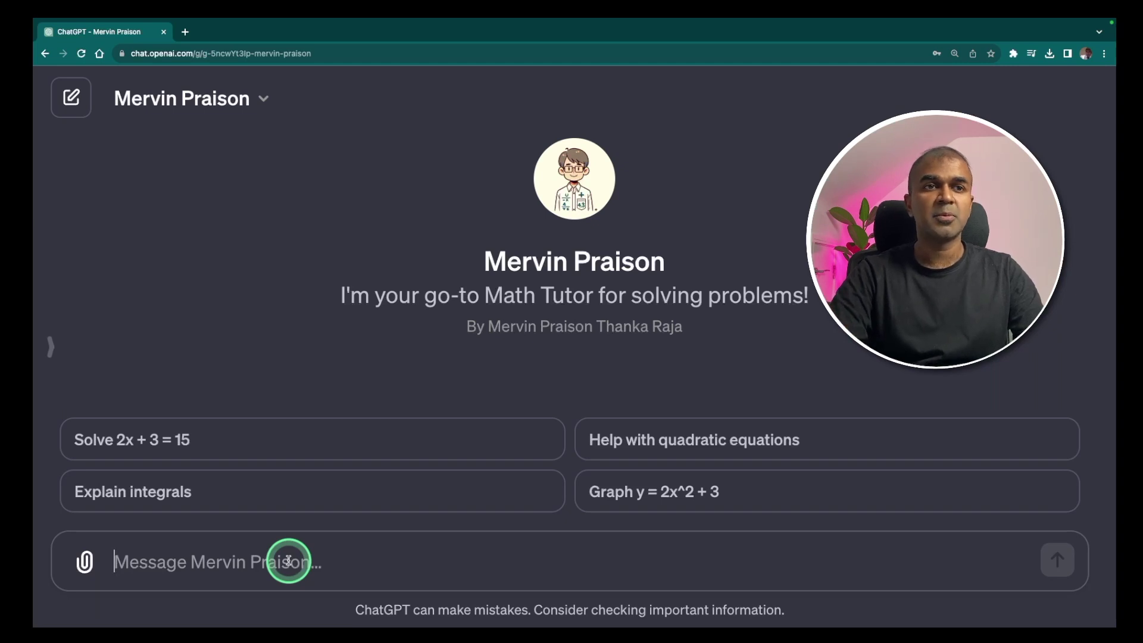
click(143, 510)
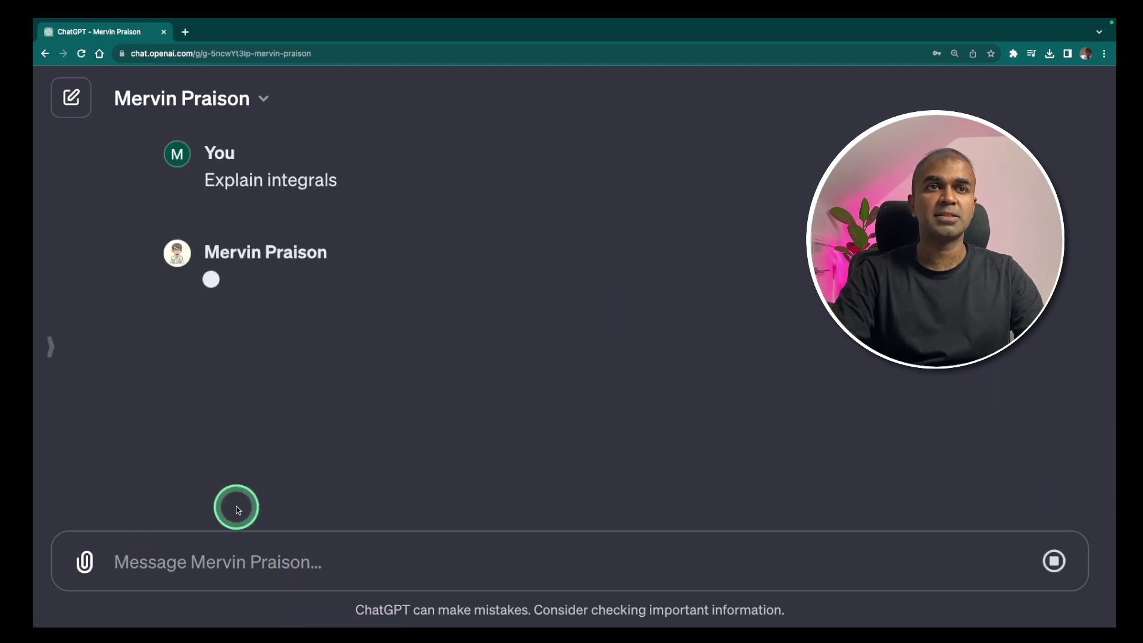
scroll(501, 344, up, 1)
scroll(501, 344, up, 2)
scroll(501, 345, up, 2)
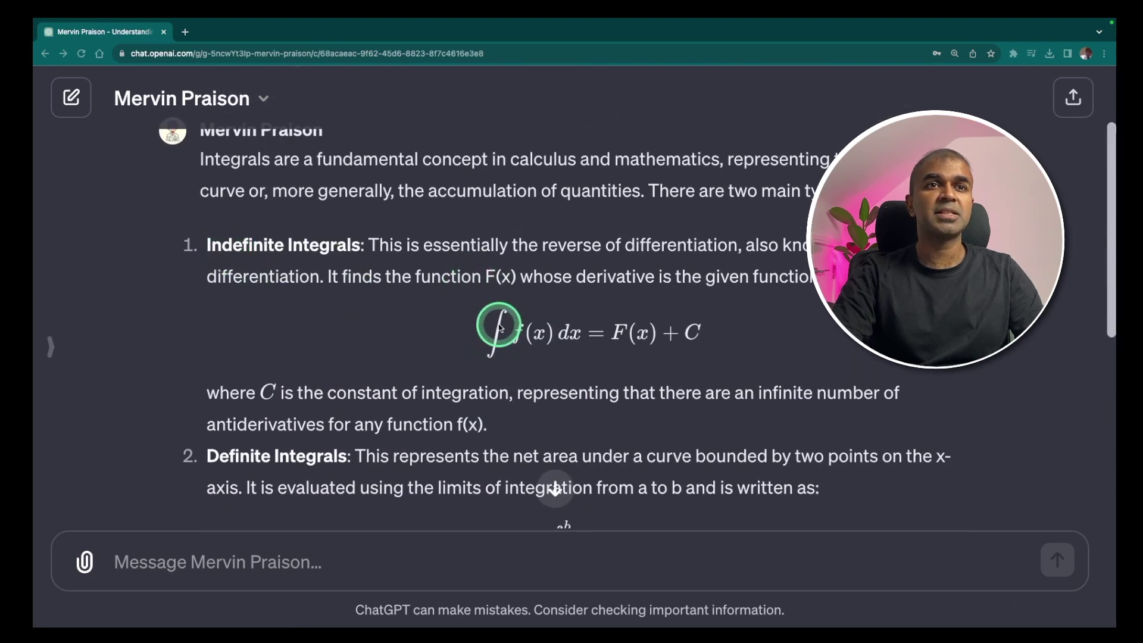
scroll(524, 357, down, 2)
scroll(535, 364, down, 5)
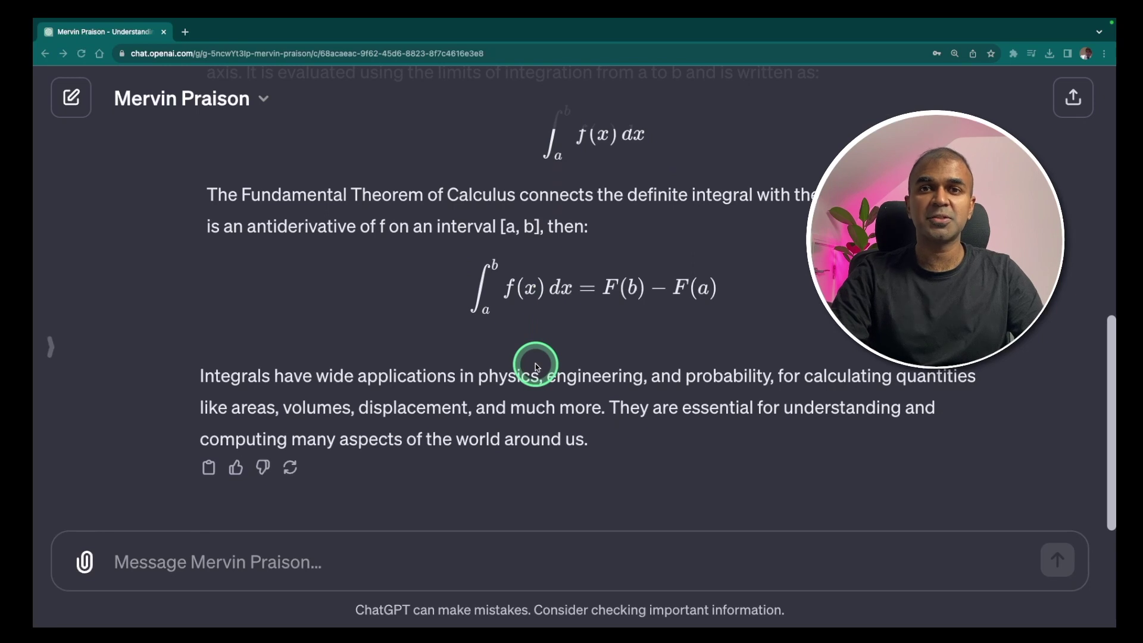
click(1074, 97)
scroll(655, 262, down, 3)
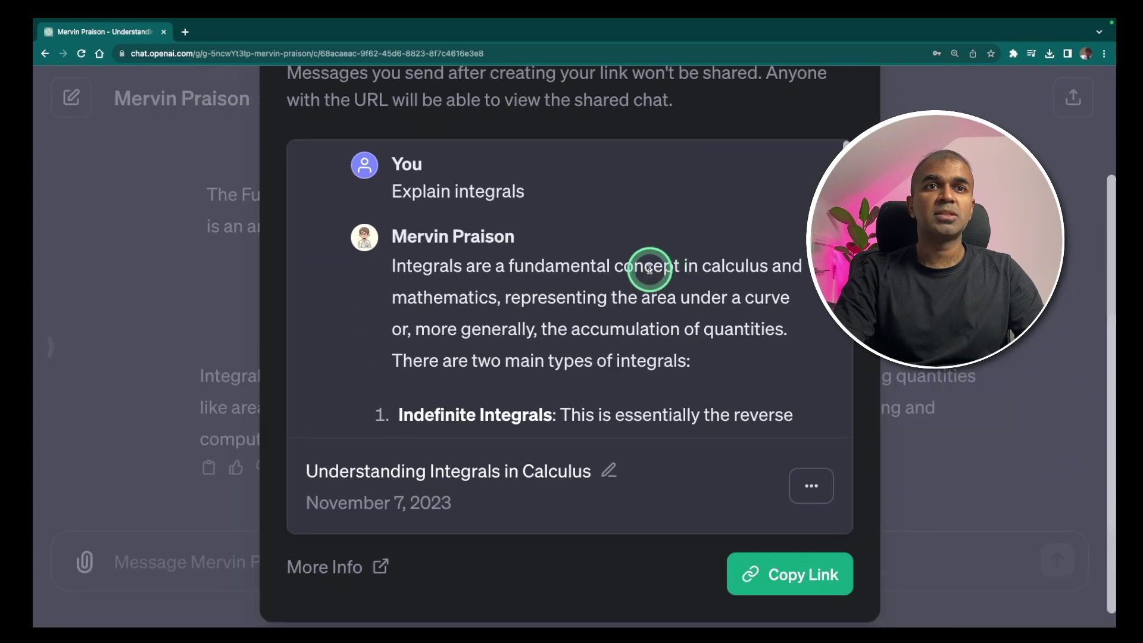
Copy the share link, browse the GPTs page via Explore, and collapse the sidebar
click(759, 560)
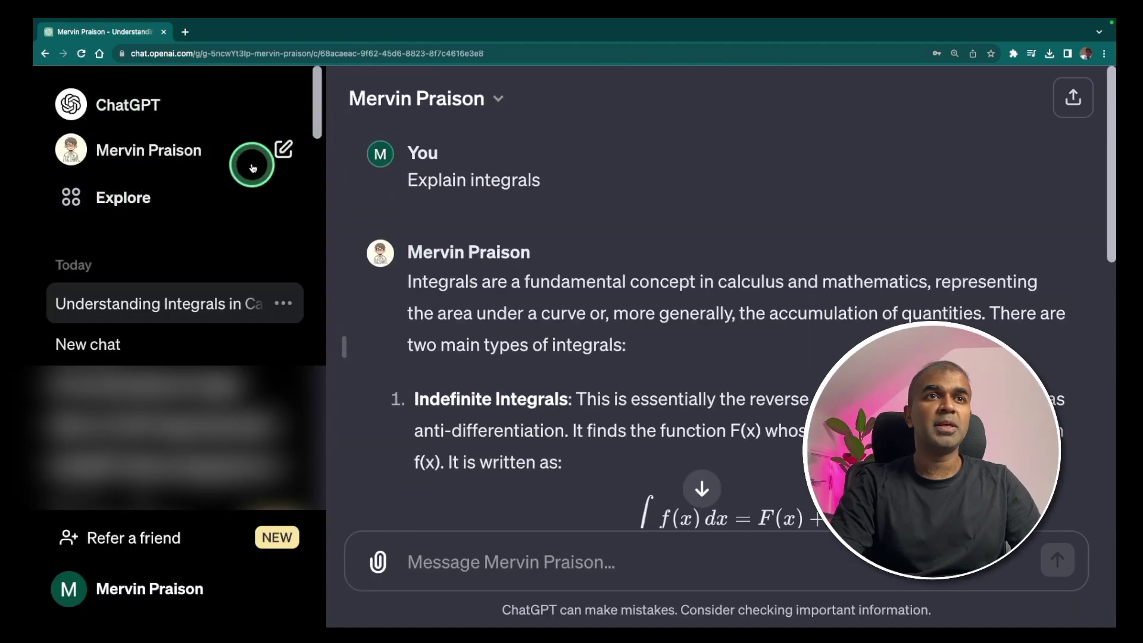
click(136, 154)
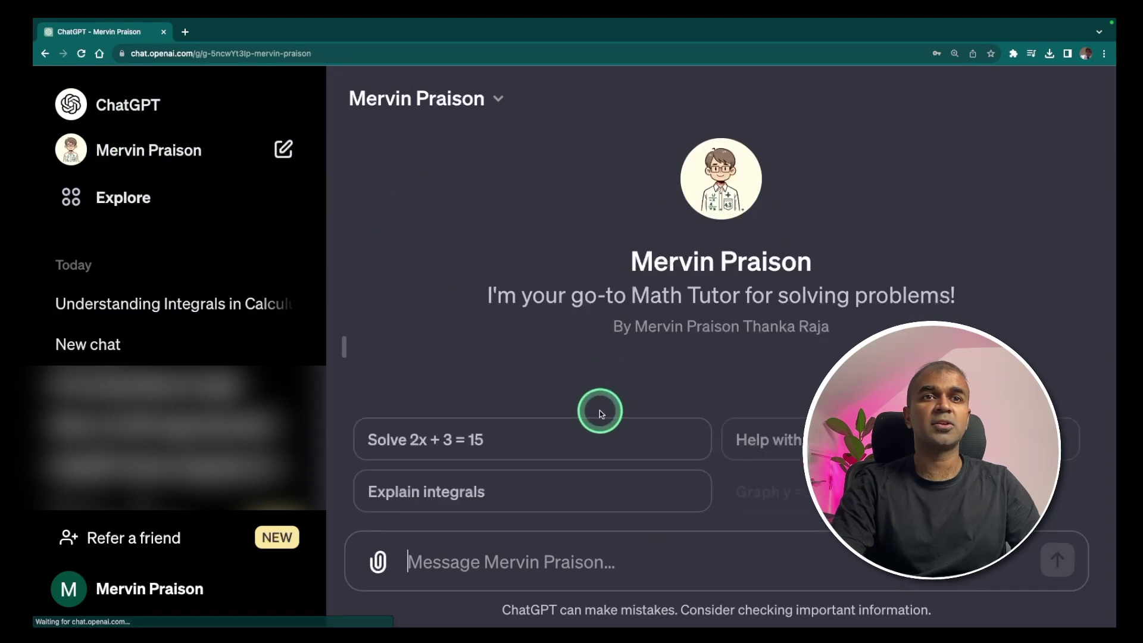
click(122, 201)
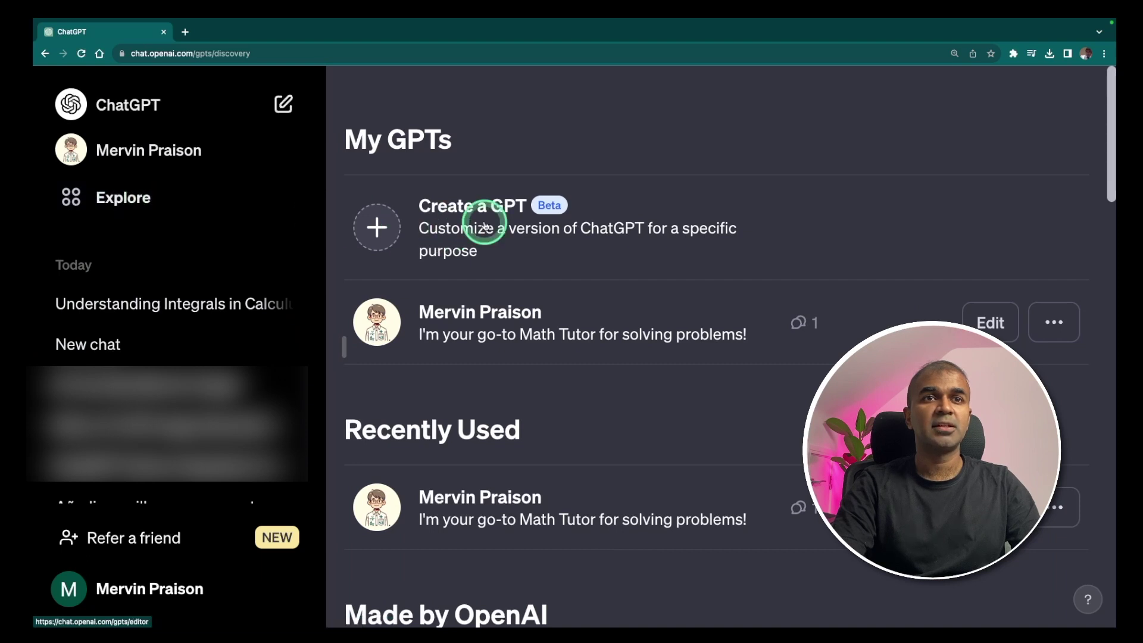
scroll(571, 232, down, 5)
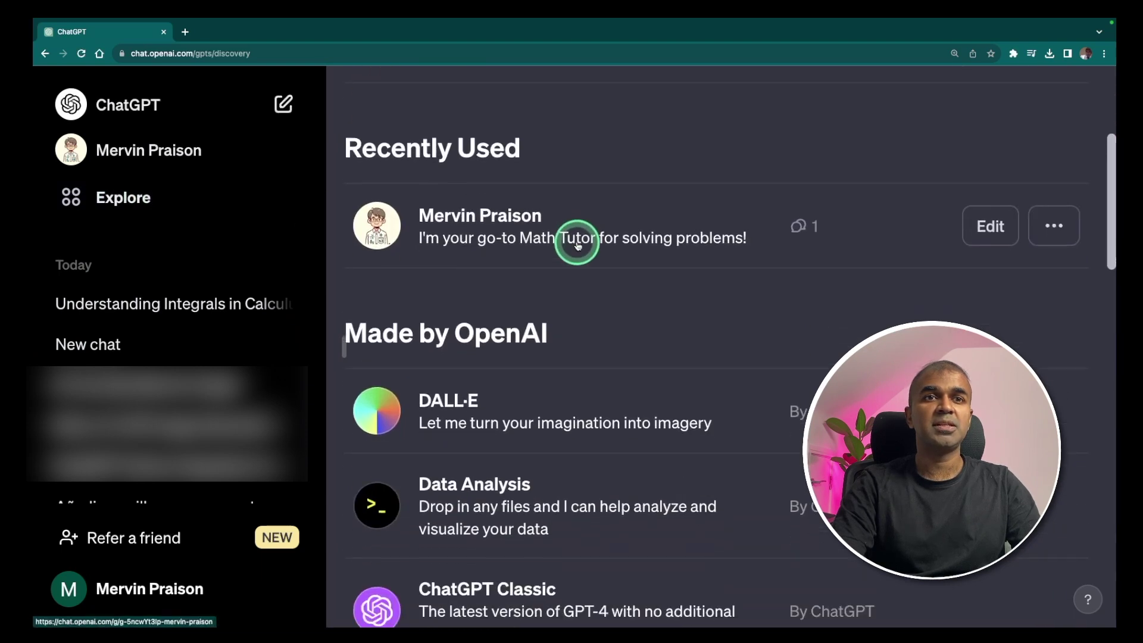
scroll(577, 241, down, 2)
scroll(577, 244, up, 6)
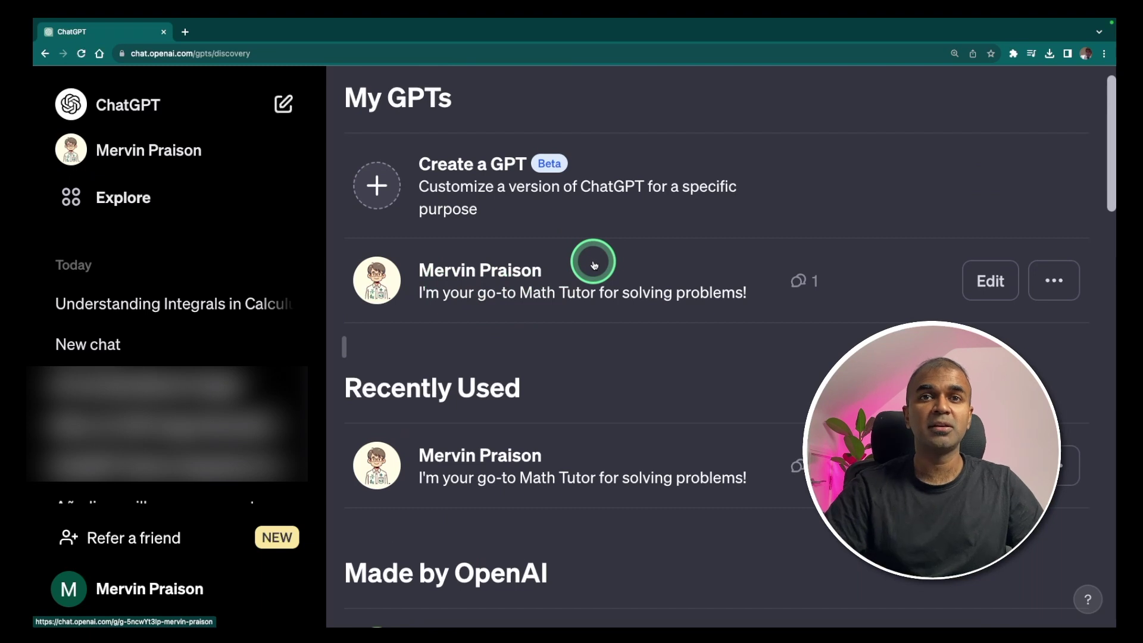
click(344, 347)
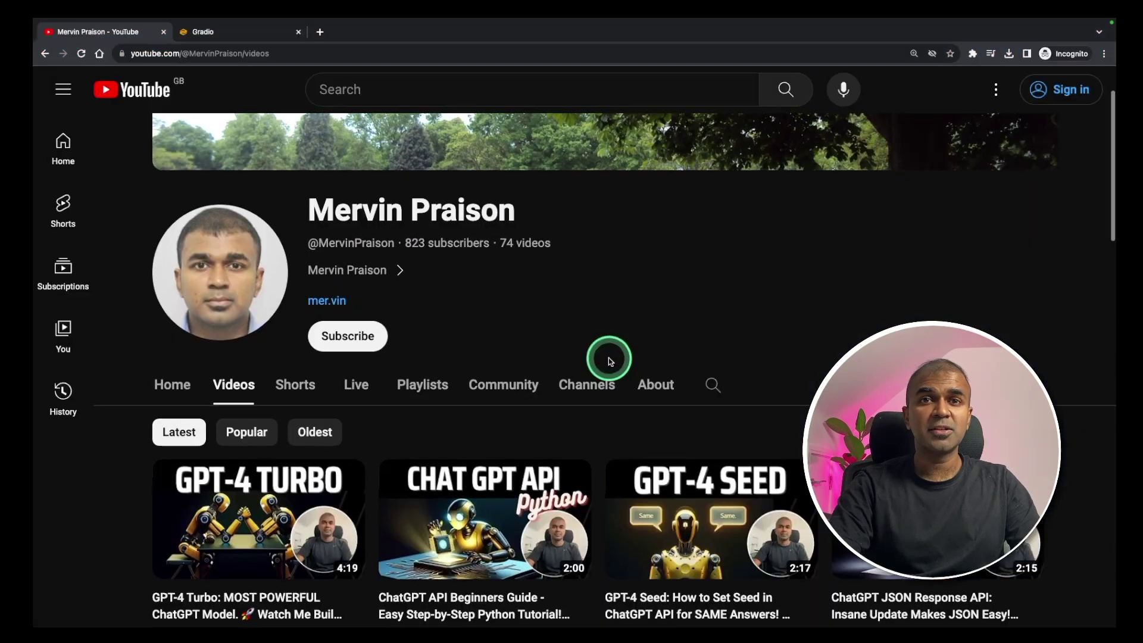
Scroll the channel's video grid down to the oldest uploads, including the MemGPT and AutoGen videos
scroll(610, 362, down, 2)
scroll(601, 357, down, 3)
scroll(597, 351, down, 1)
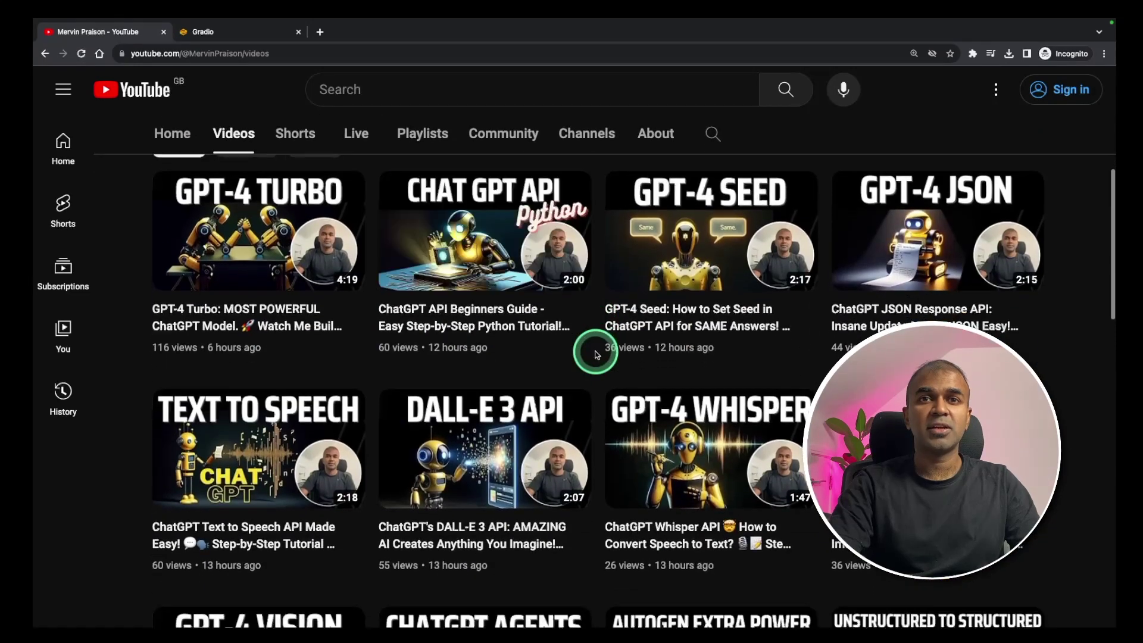
scroll(597, 353, down, 1)
scroll(597, 355, down, 2)
scroll(597, 354, down, 1)
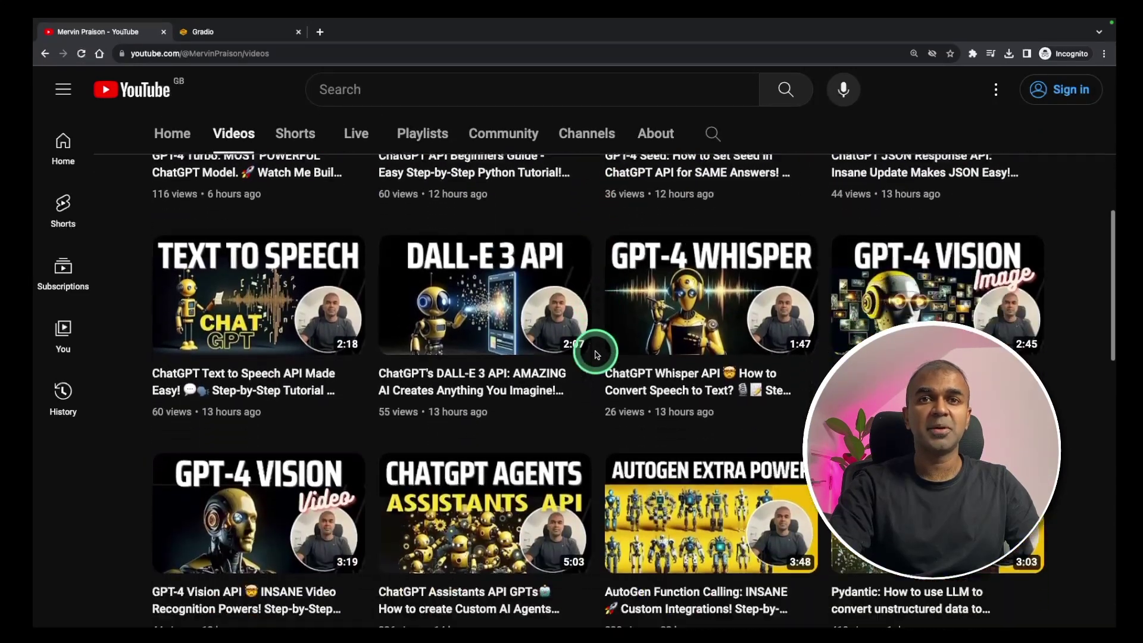
scroll(597, 355, down, 1)
scroll(596, 354, down, 2)
scroll(597, 355, down, 2)
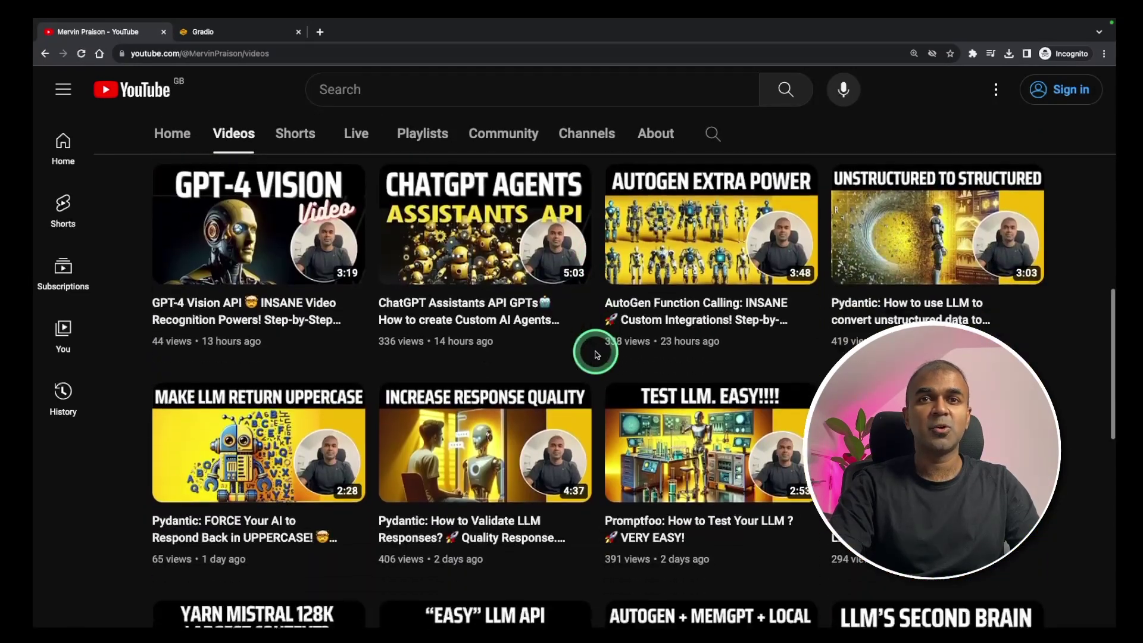
scroll(597, 355, down, 4)
scroll(597, 355, down, 2)
scroll(597, 355, down, 1)
scroll(597, 355, down, 2)
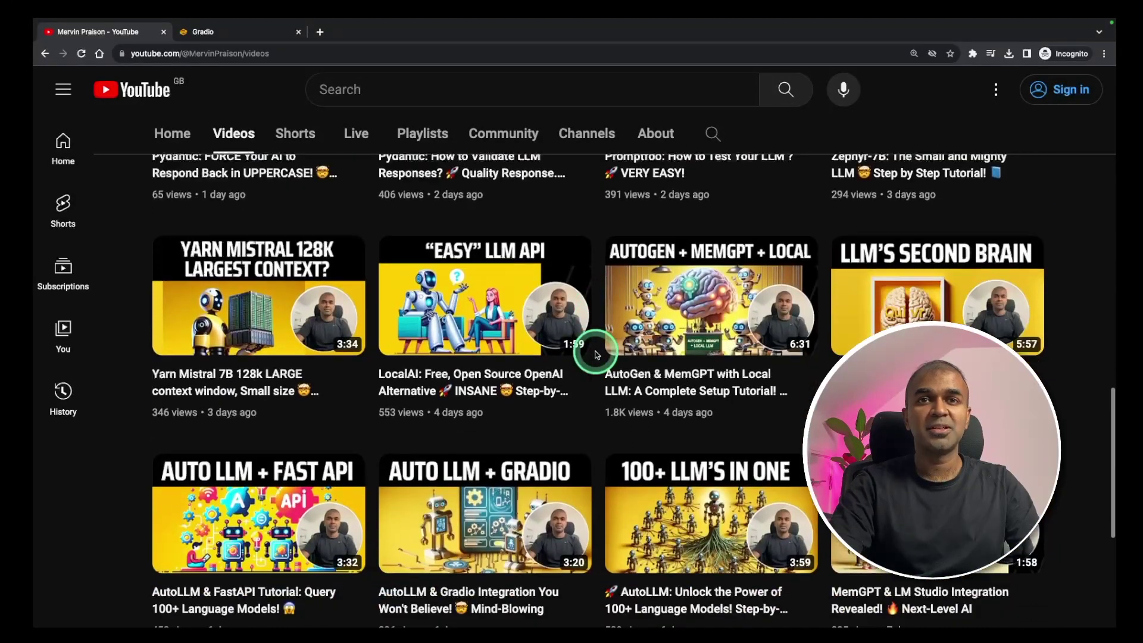
scroll(597, 354, down, 1)
scroll(597, 355, down, 2)
scroll(597, 355, down, 1)
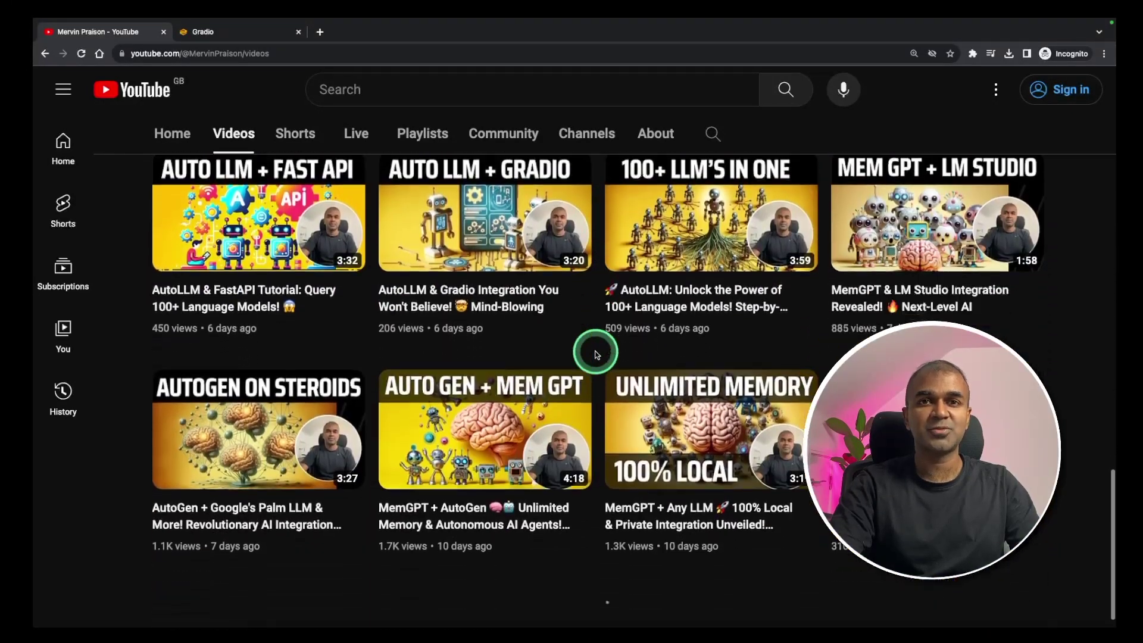